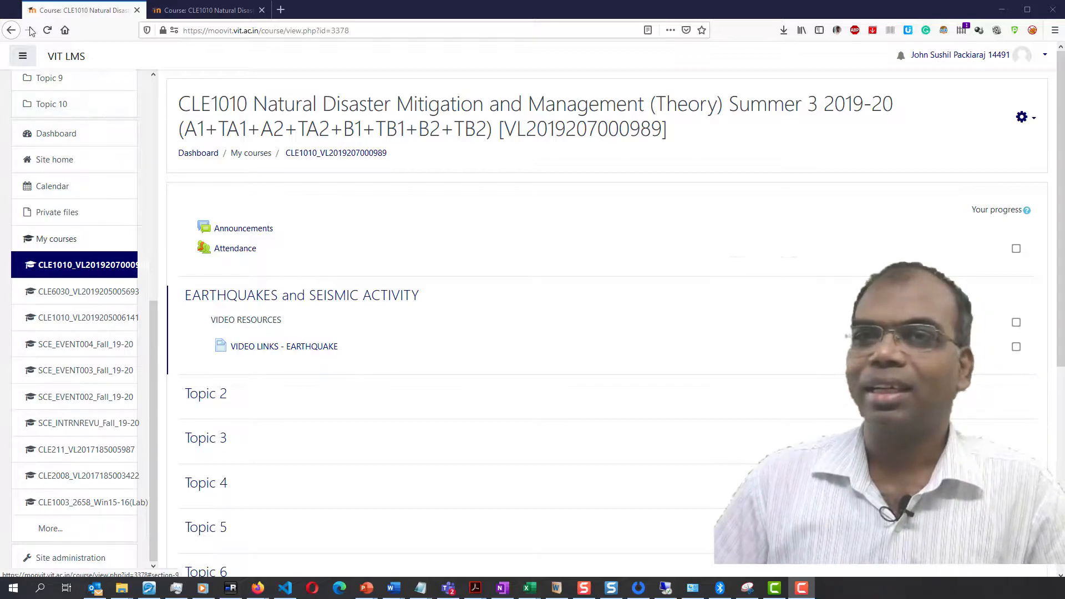
pyautogui.click(207, 12)
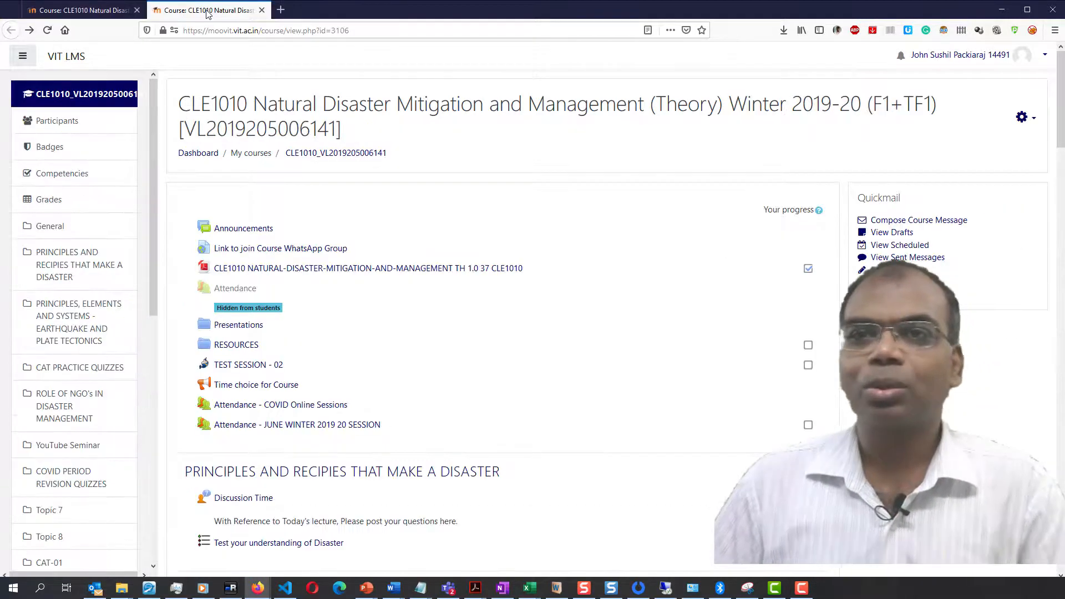
pyautogui.doubleClick(277, 125)
pyautogui.hotkey('ctrl', 'c')
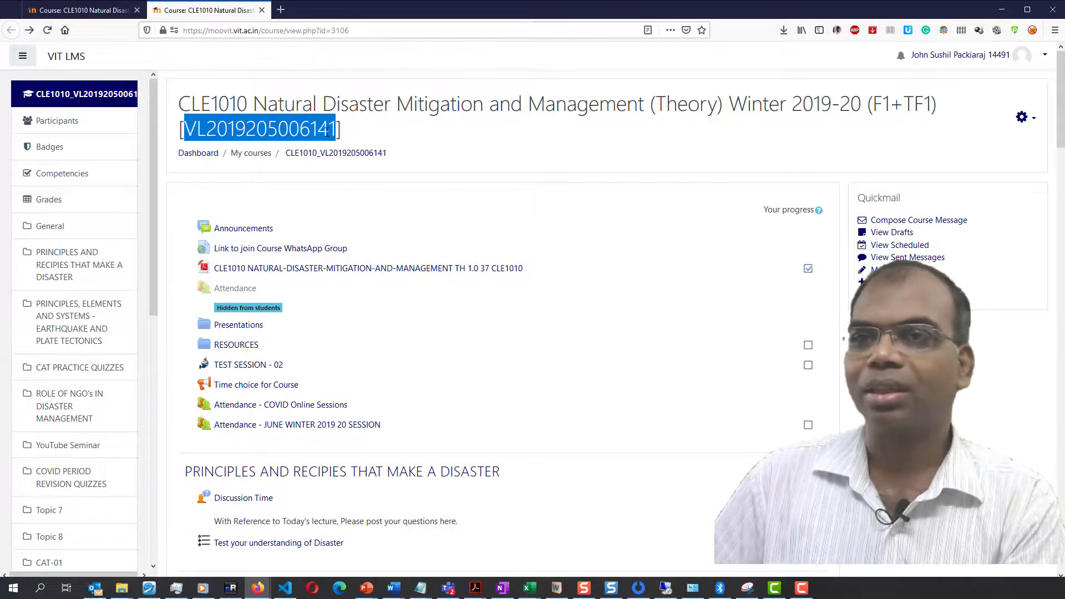
# Open the Import page of the Summer 3 2019-20 Natural Disaster Mitigation and Management course.
pyautogui.click(104, 10)
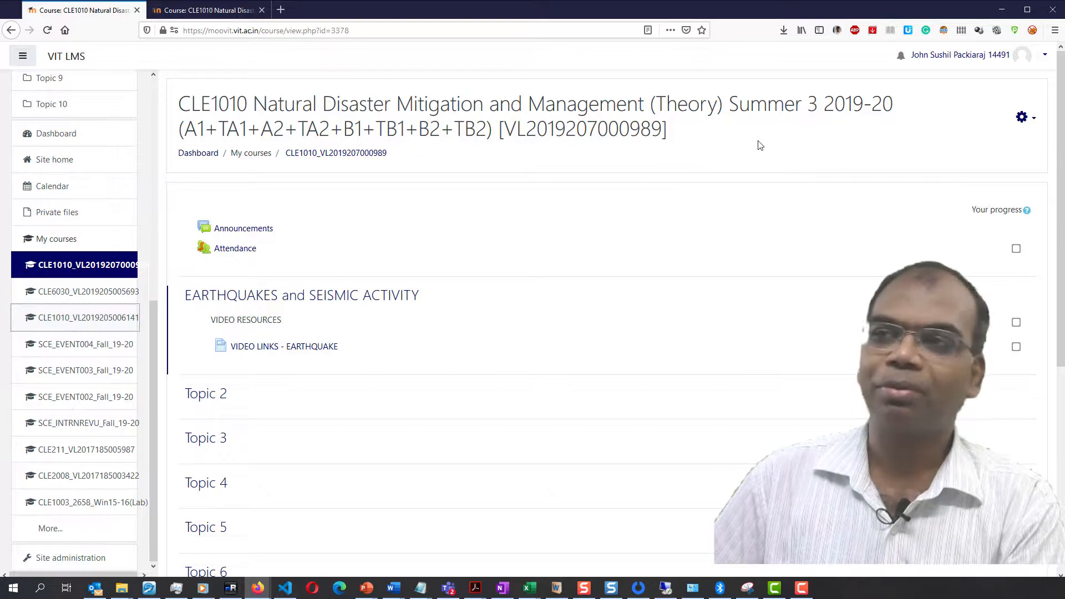
pyautogui.click(1022, 117)
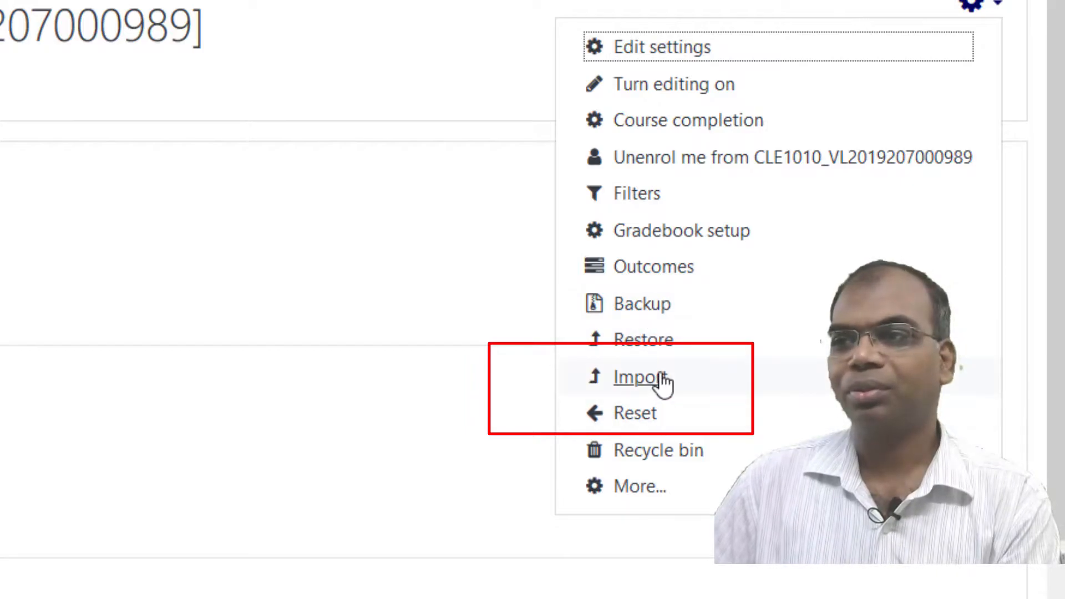
pyautogui.press('Escape')
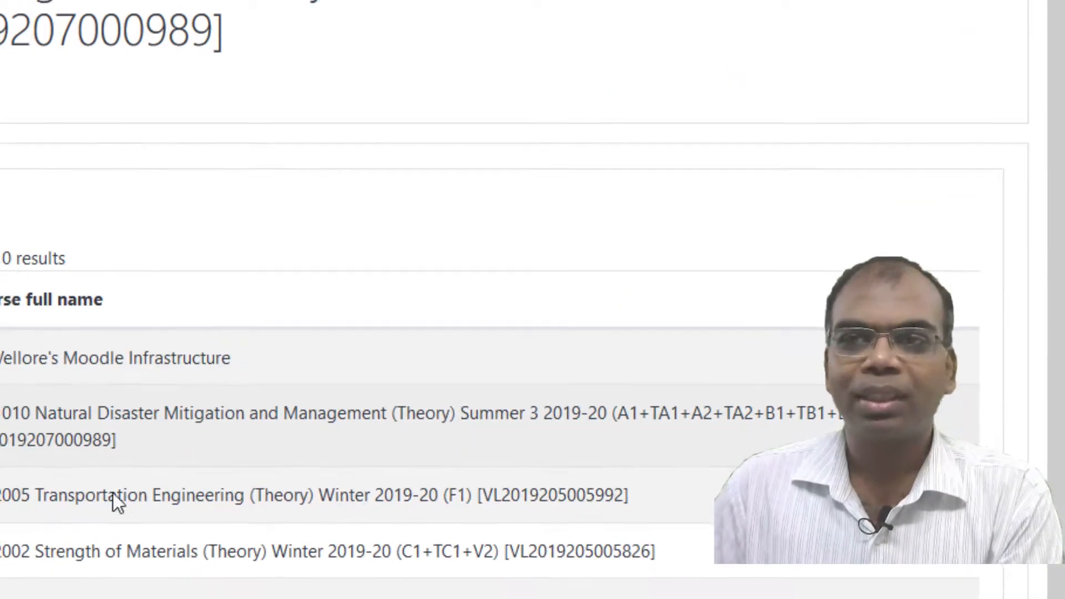
pyautogui.scroll(-5, 240, 469)
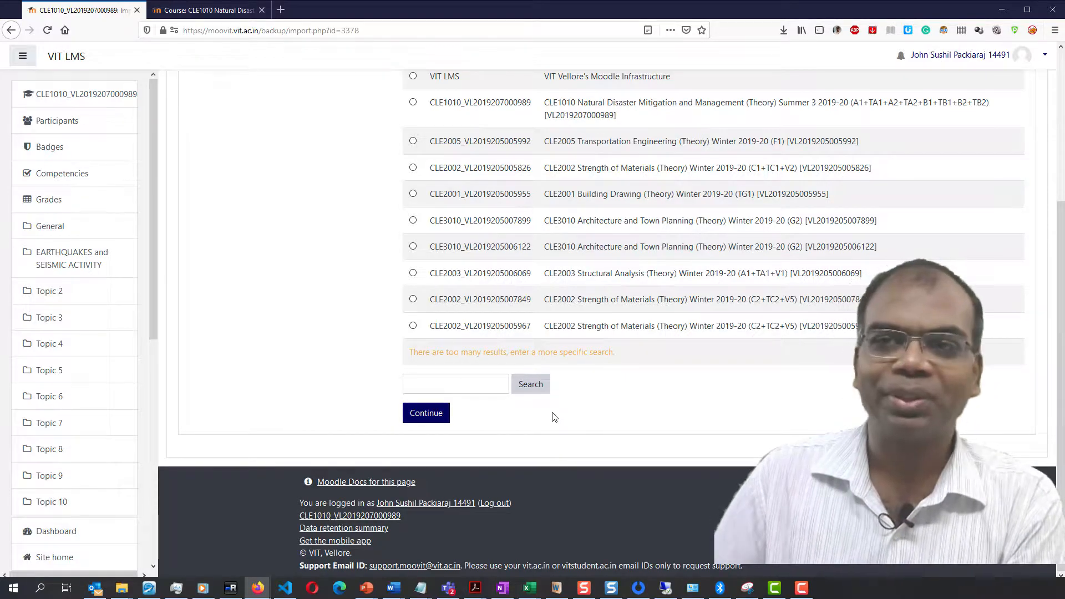
pyautogui.click(496, 383)
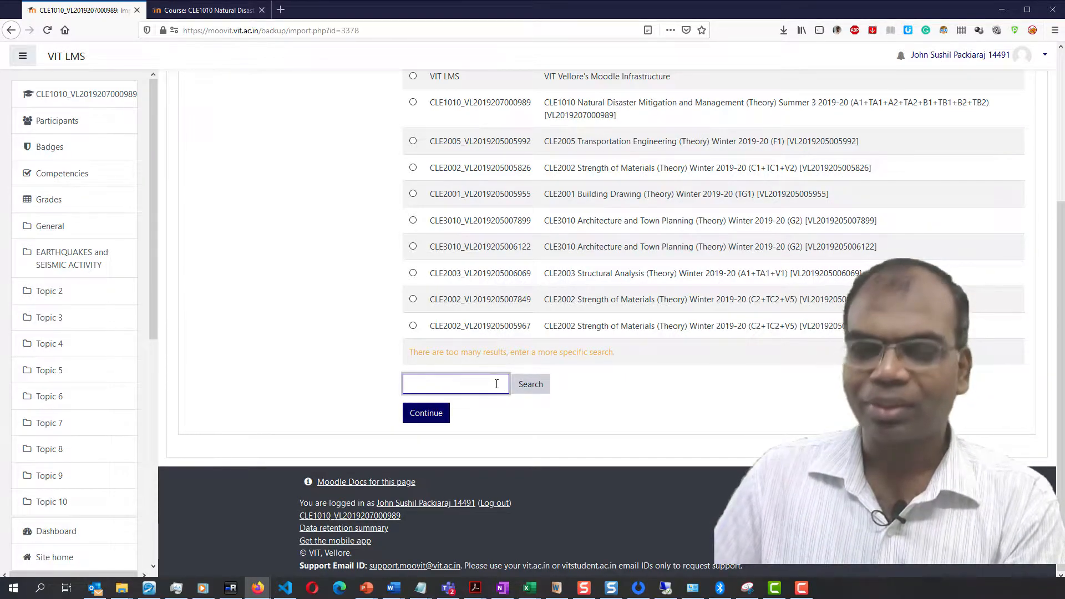
pyautogui.hotkey('ctrl', 'v')
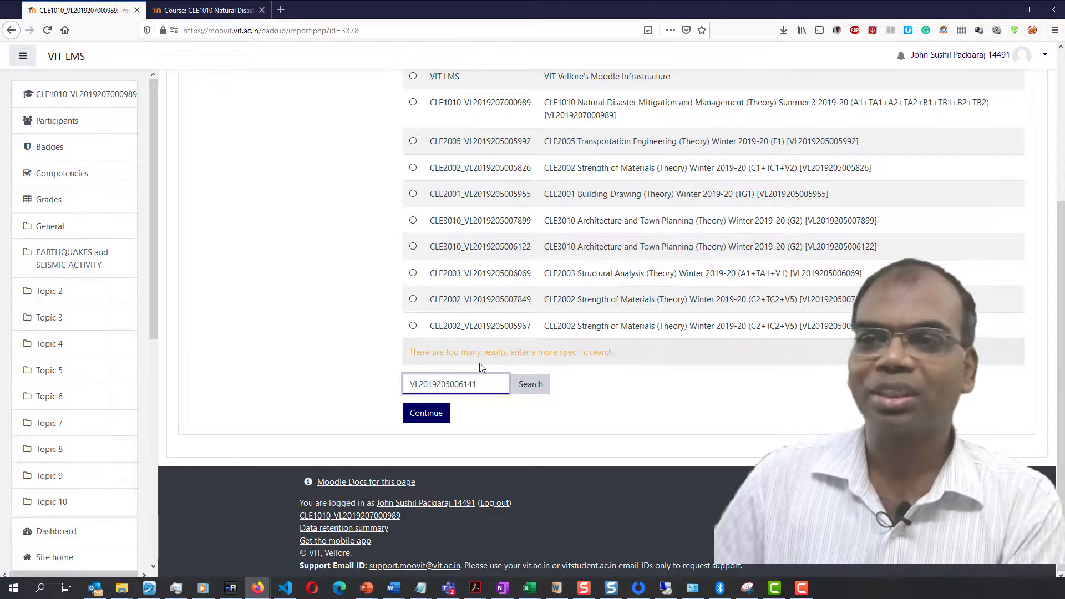
pyautogui.click(544, 384)
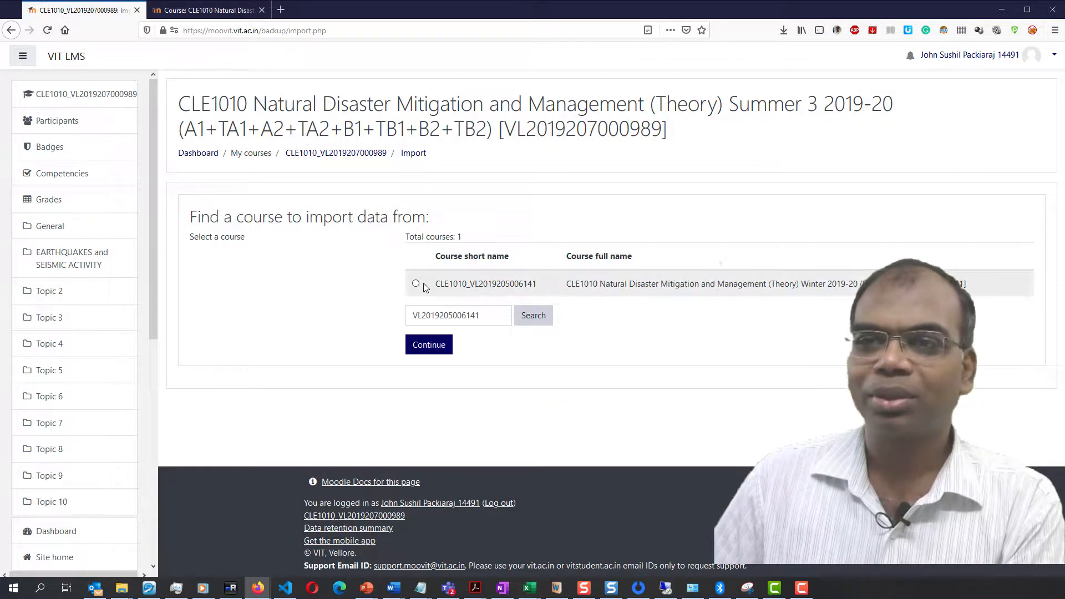
pyautogui.click(416, 284)
pyautogui.click(430, 345)
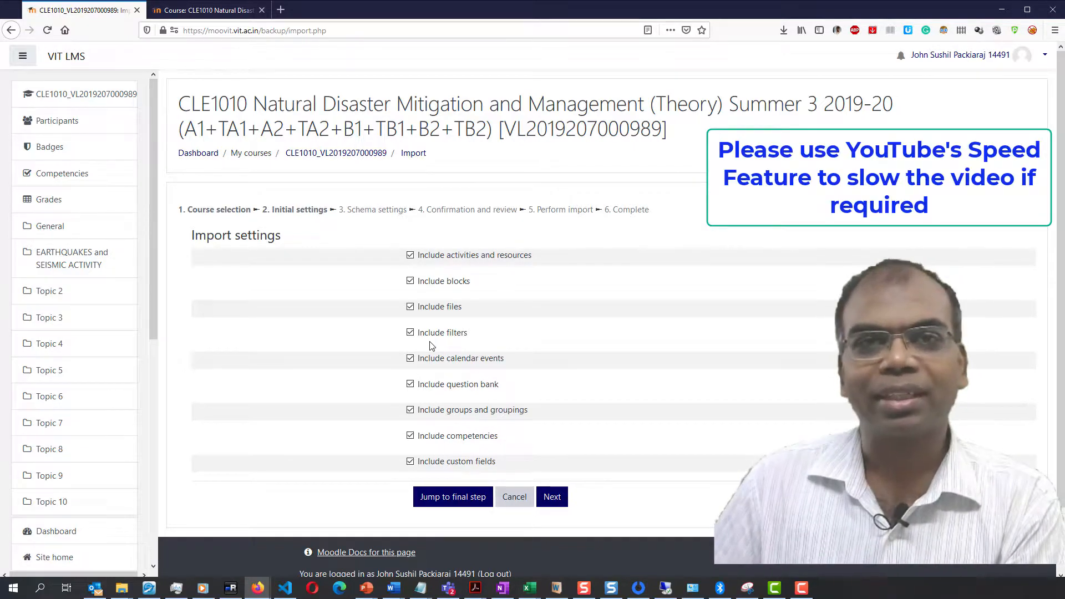
# Review the activities and sections of the Winter 2019-20 source course and return to the import settings.
pyautogui.click(213, 7)
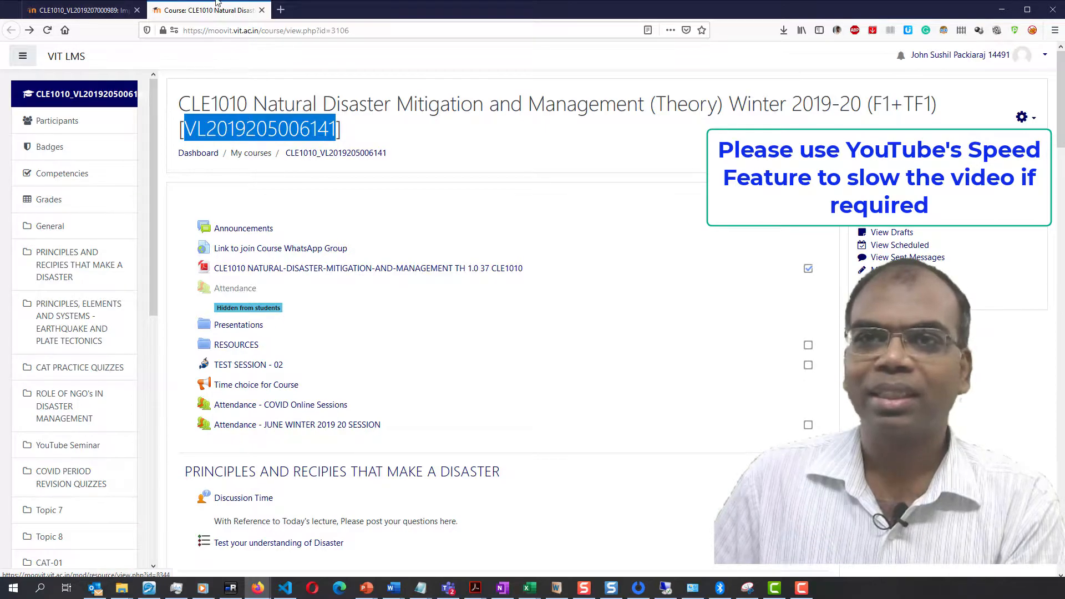
pyautogui.scroll(-10, 608, 427)
pyautogui.scroll(-10, 609, 428)
pyautogui.scroll(8, 609, 428)
pyautogui.scroll(-8, 610, 429)
pyautogui.scroll(-4, 610, 429)
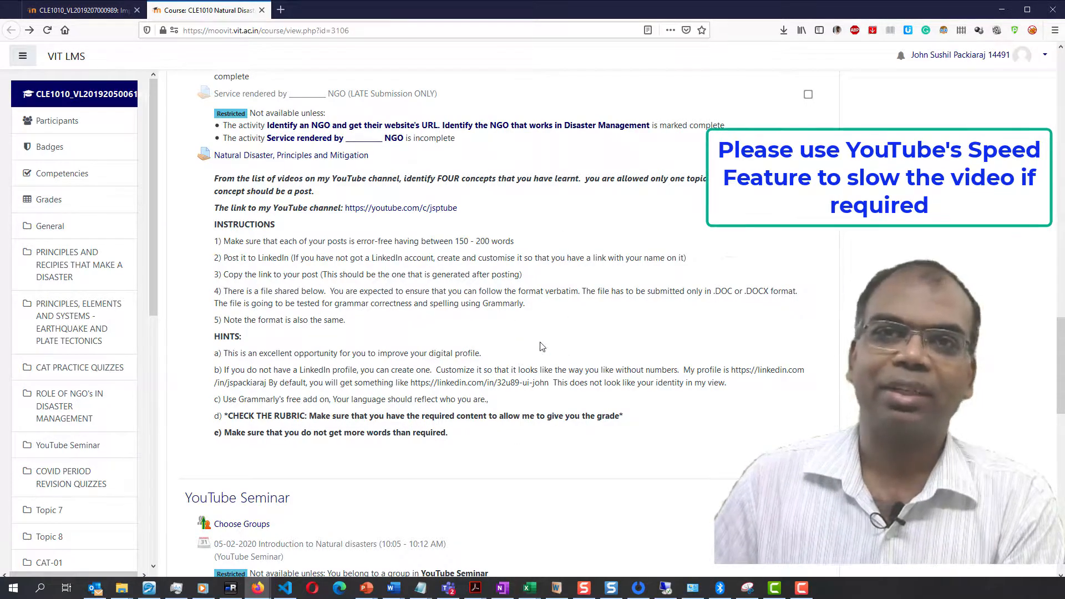
pyautogui.click(95, 16)
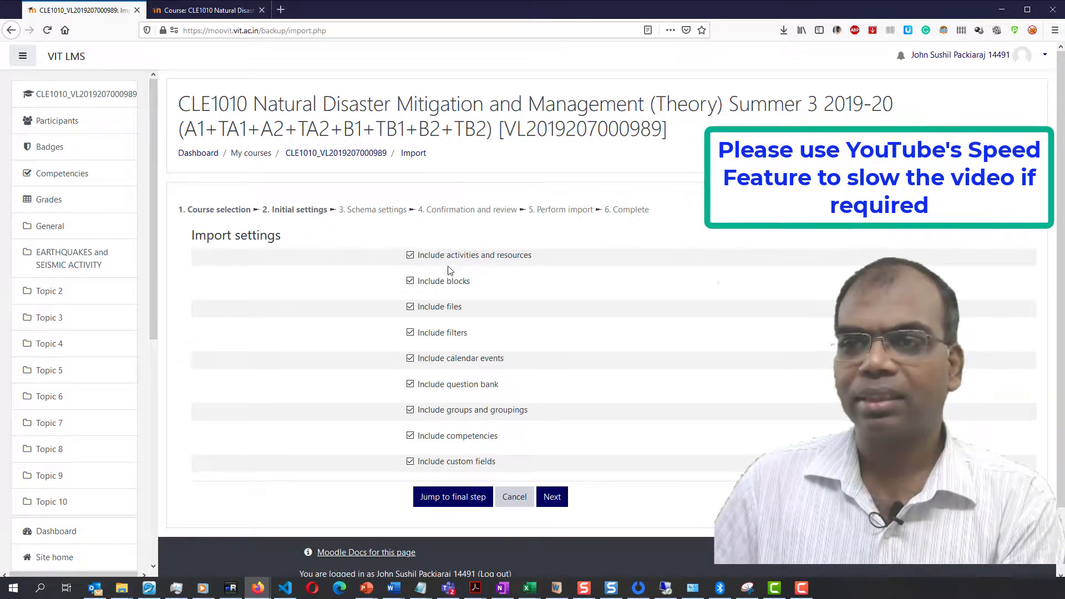
# Exclude question bank, calendar events, groups and groupings, competencies, custom fields, filters and blocks from the import, and proceed to the schema settings.
pyautogui.click(442, 388)
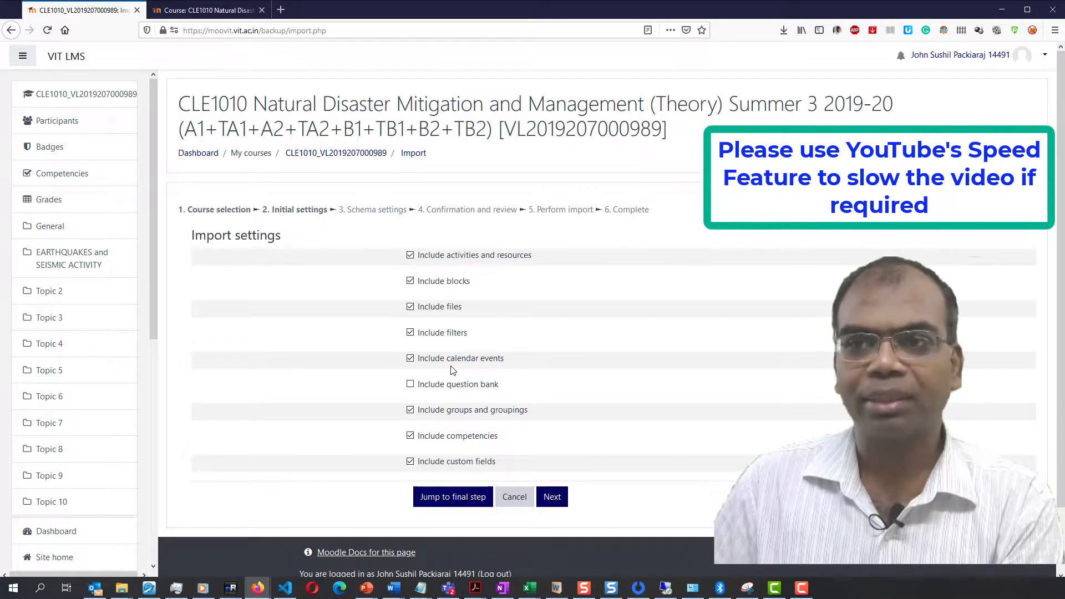
pyautogui.click(410, 359)
pyautogui.click(410, 410)
pyautogui.click(411, 436)
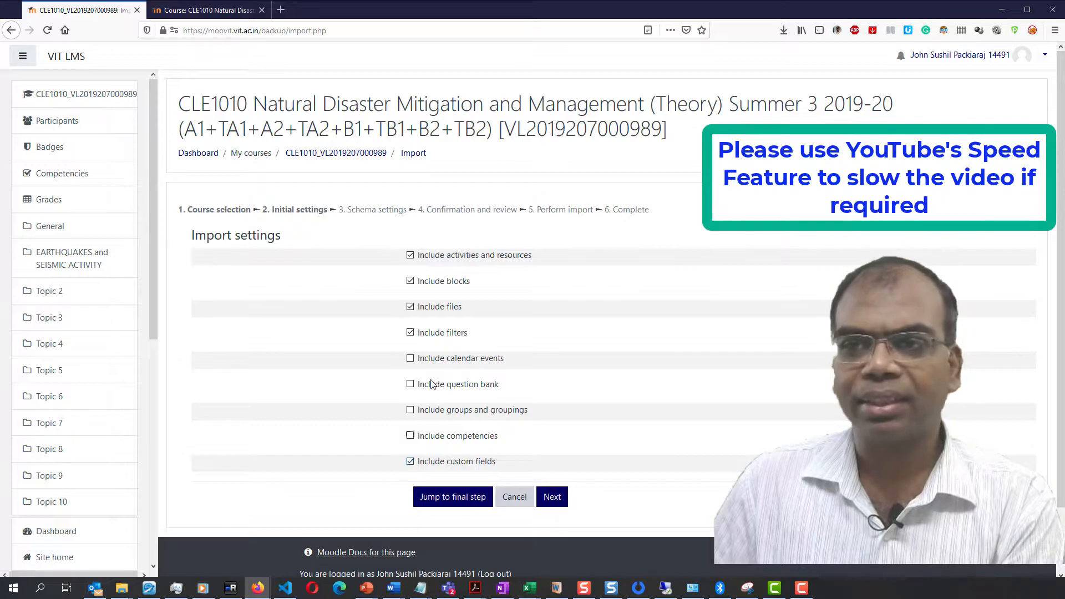
pyautogui.click(411, 461)
pyautogui.click(411, 332)
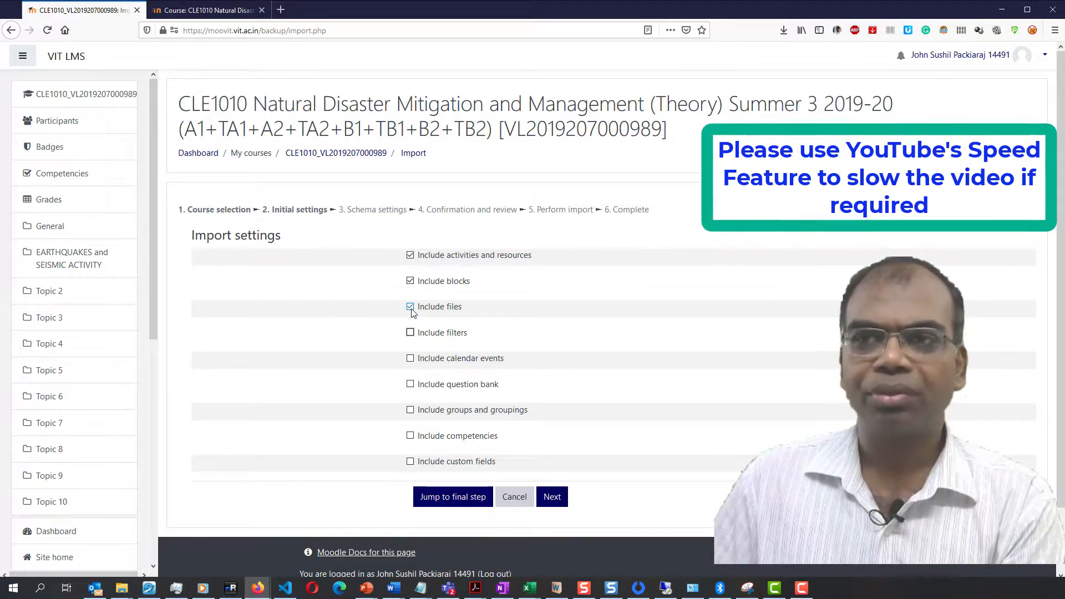
pyautogui.click(411, 281)
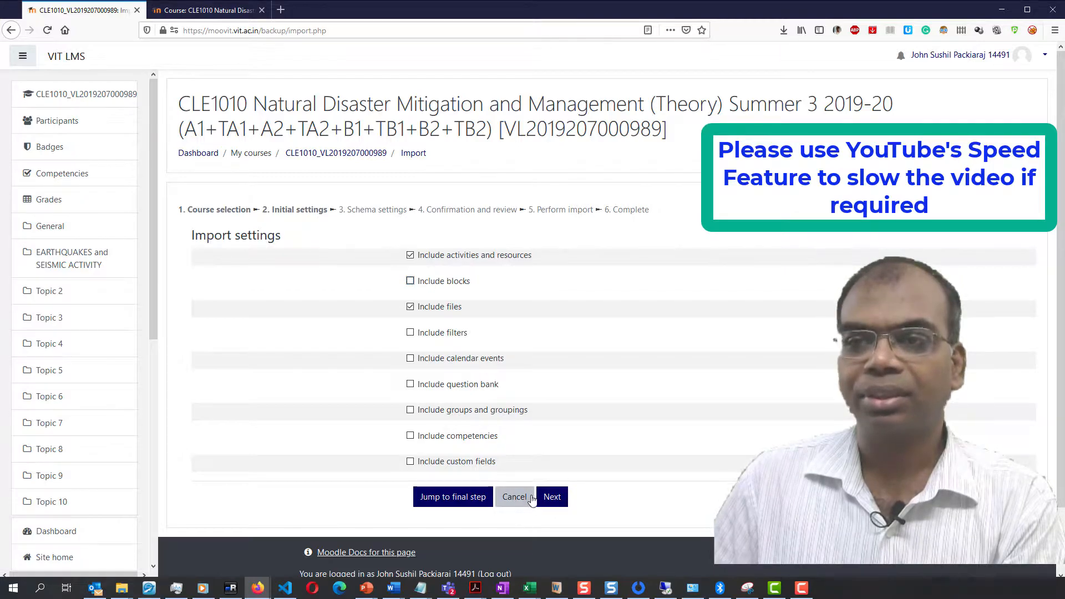
pyautogui.click(551, 497)
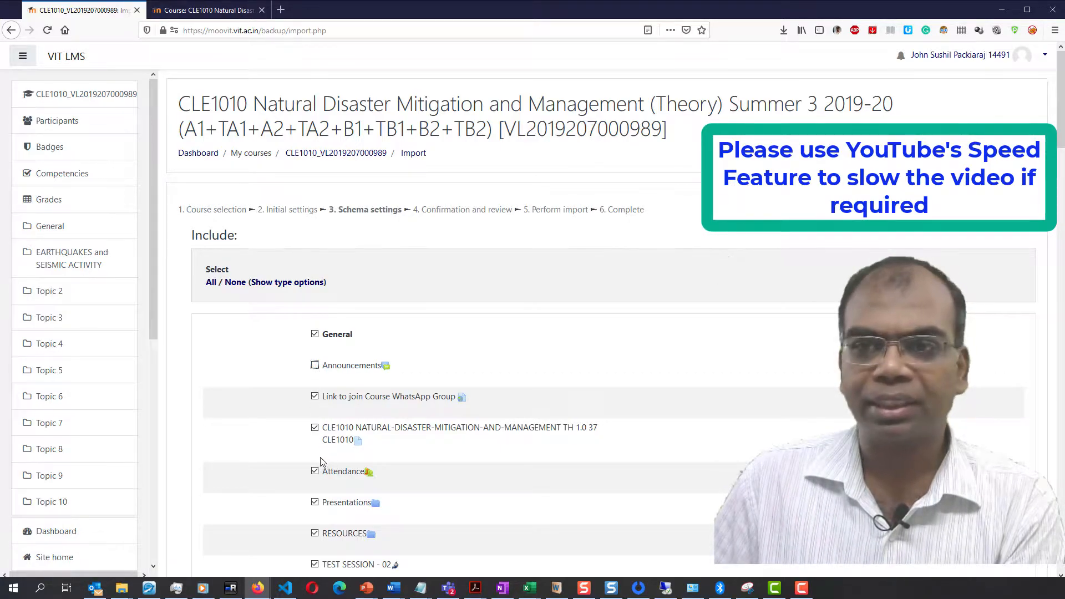
# Exclude Attendance, TEST SESSION - 02, Time choice for Course, and the COVID Online Sessions and JUNE WINTER attendance items from the General section.
pyautogui.scroll(-2, 319, 508)
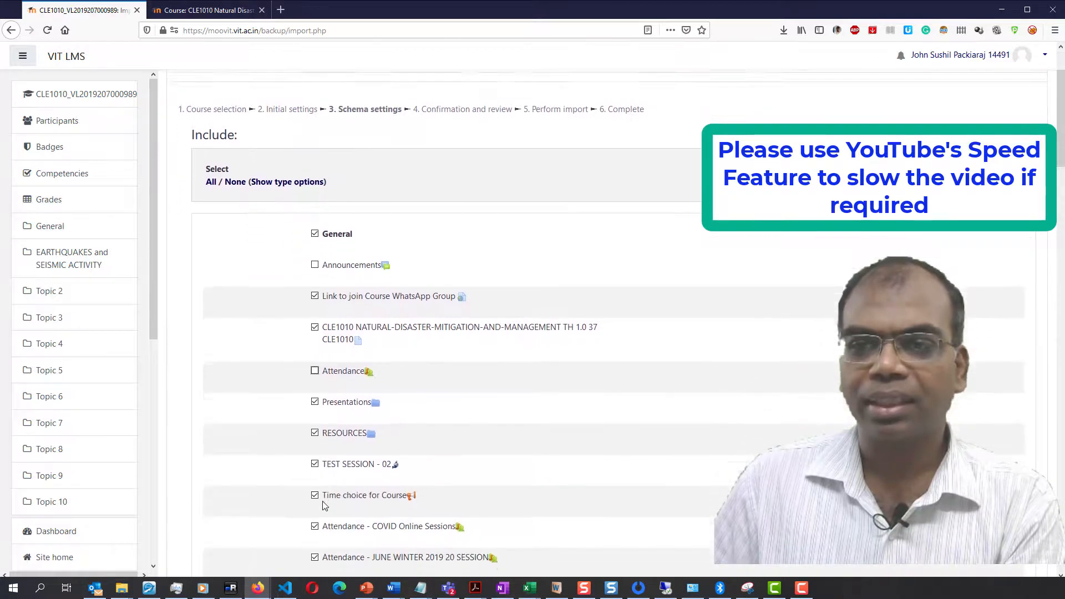
pyautogui.click(314, 451)
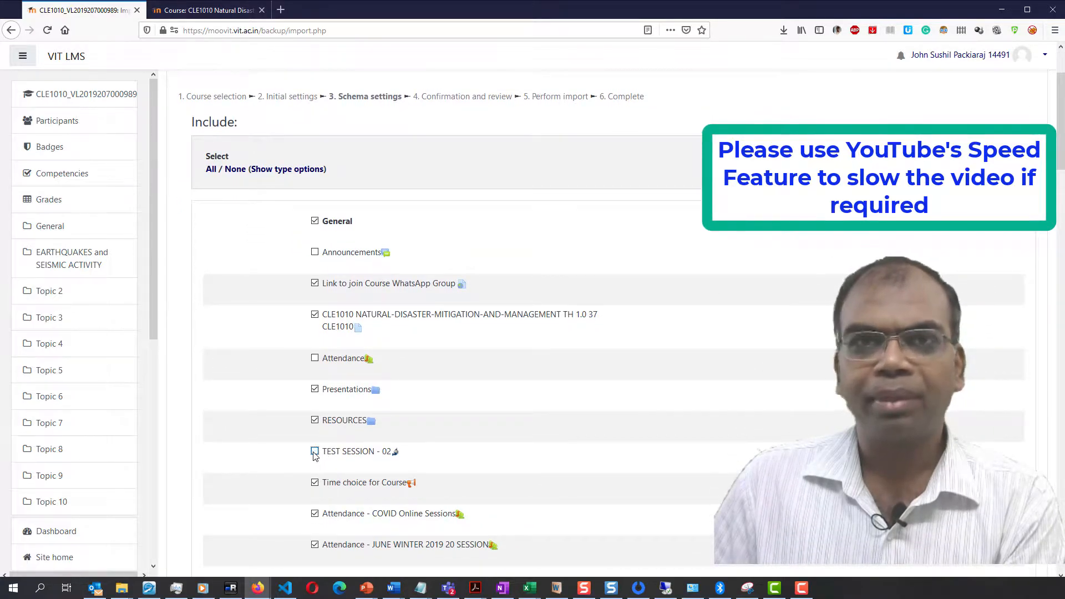
pyautogui.click(315, 484)
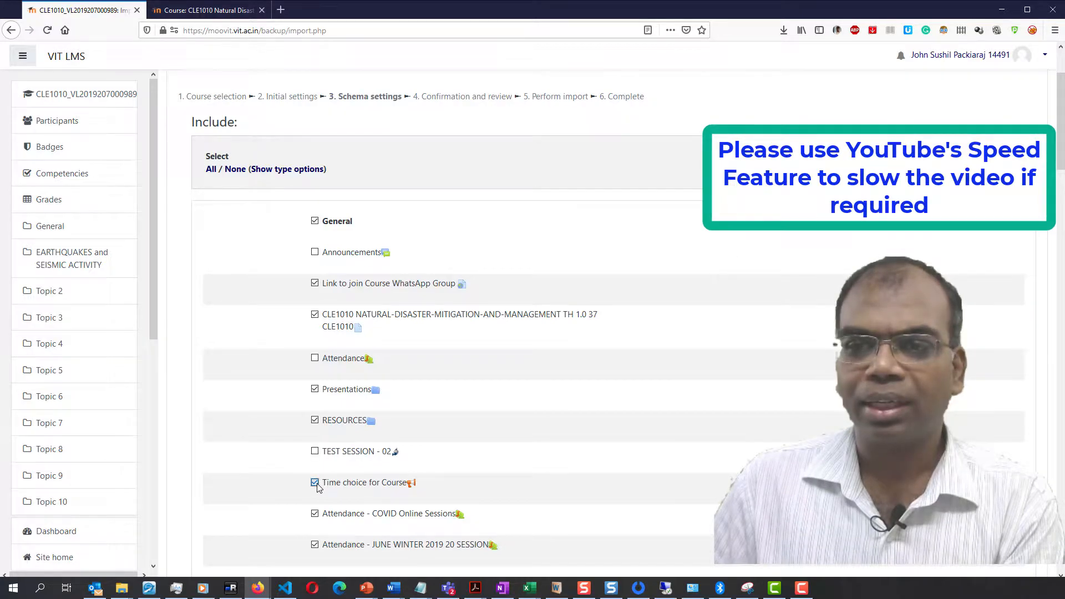
pyautogui.click(315, 514)
pyautogui.click(315, 545)
# Exclude the sections on principles and recipes of a disaster, earthquake and plate tectonics, and CAT PRACTICE QUIZZES from the import.
pyautogui.scroll(-4, 425, 494)
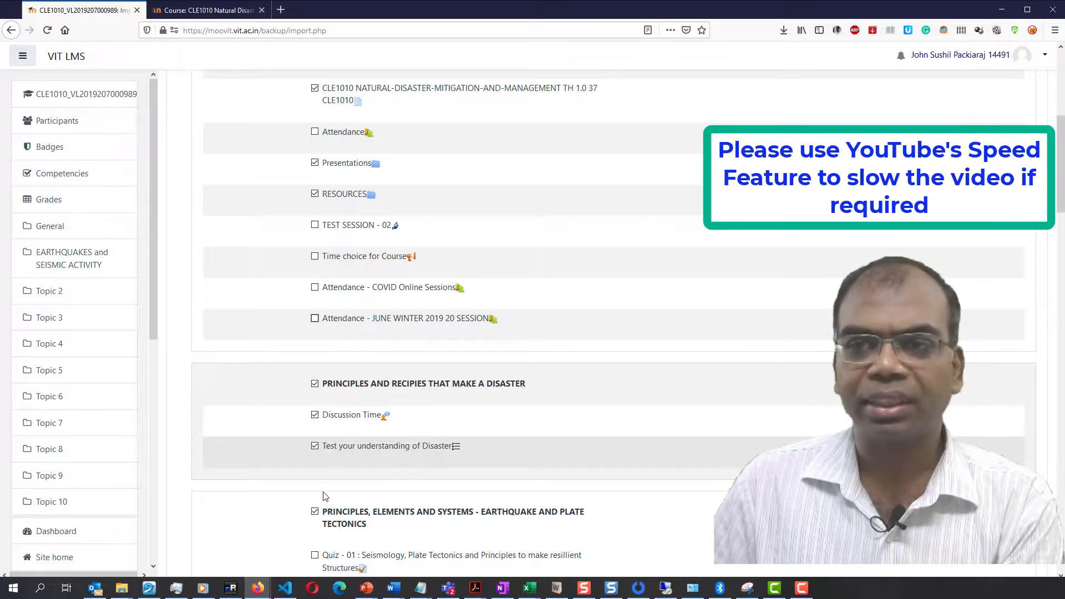
pyautogui.click(317, 383)
pyautogui.click(317, 384)
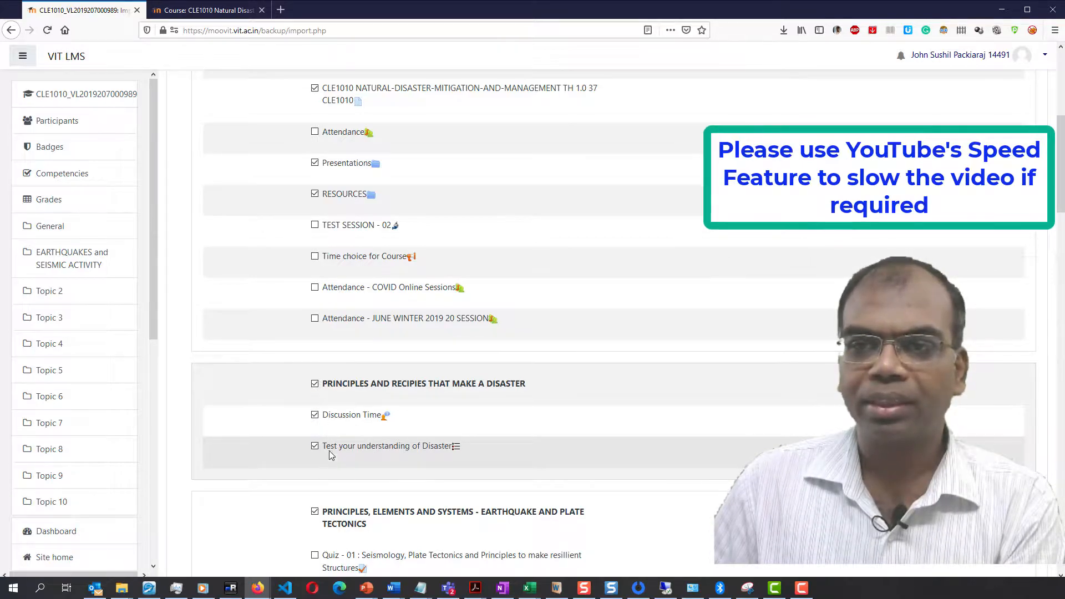
pyautogui.click(315, 383)
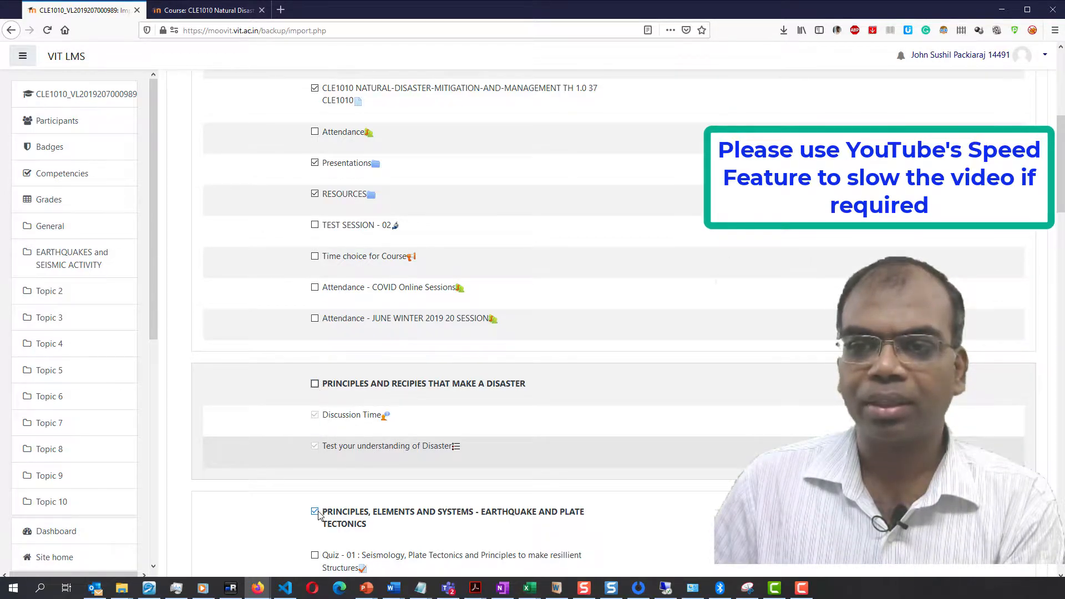
pyautogui.scroll(-3, 336, 460)
pyautogui.scroll(-2, 336, 460)
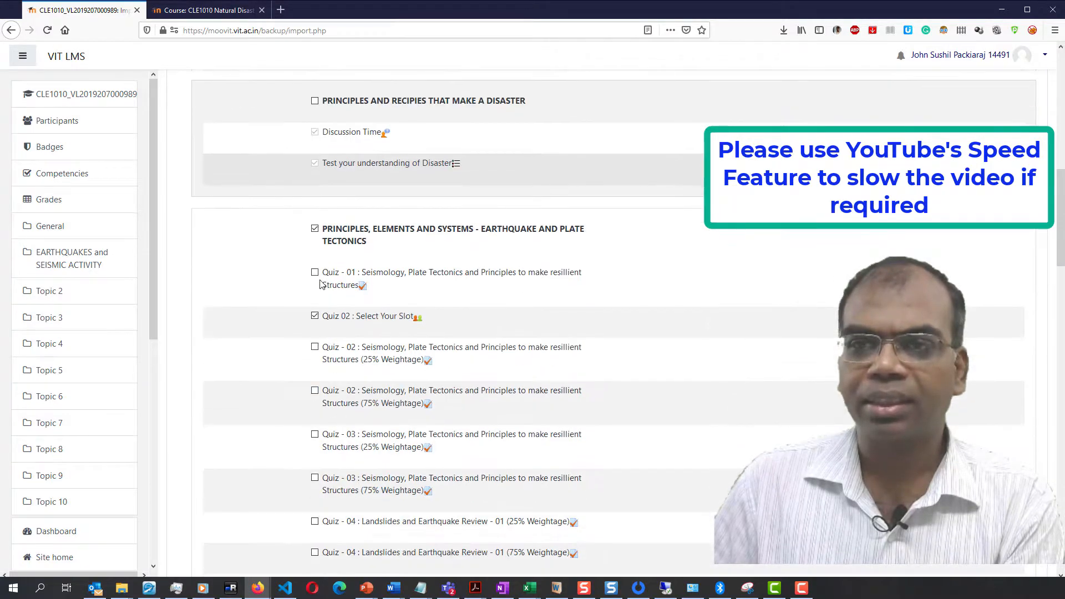
pyautogui.click(314, 228)
pyautogui.scroll(-4, 333, 360)
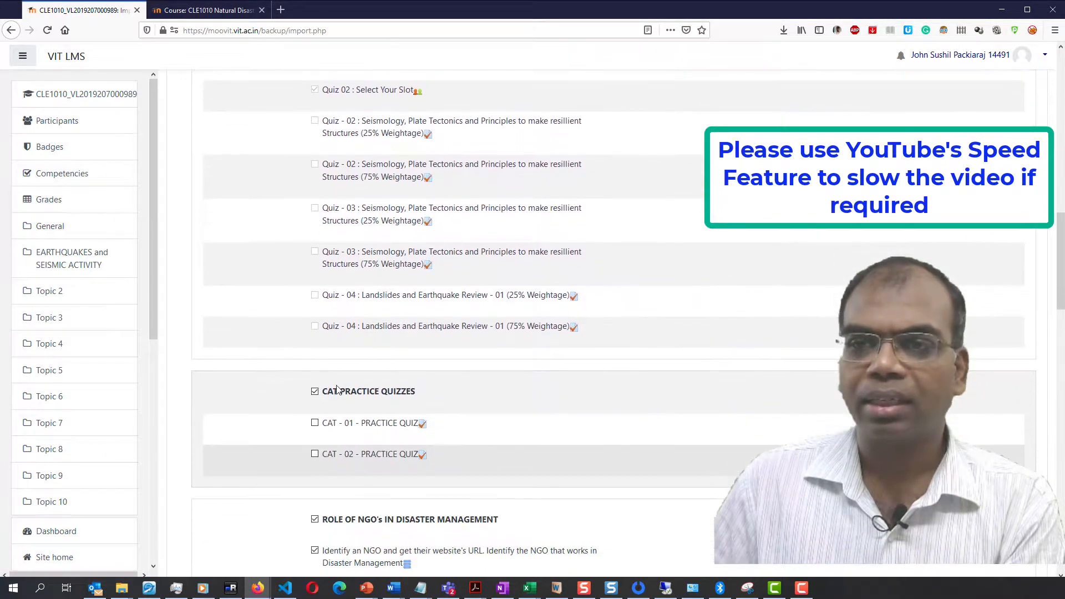
pyautogui.click(314, 391)
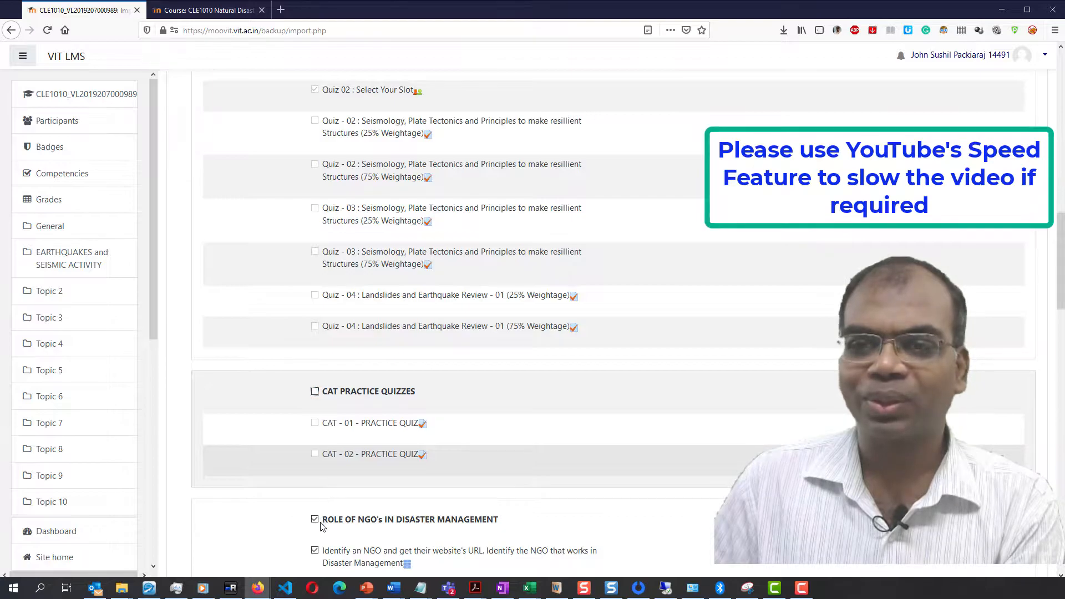
# Keep the ROLE OF NGO's section included, and exclude the YouTube Seminar and COVID PERIOD REVISION QUIZZES sections.
pyautogui.scroll(-3, 320, 525)
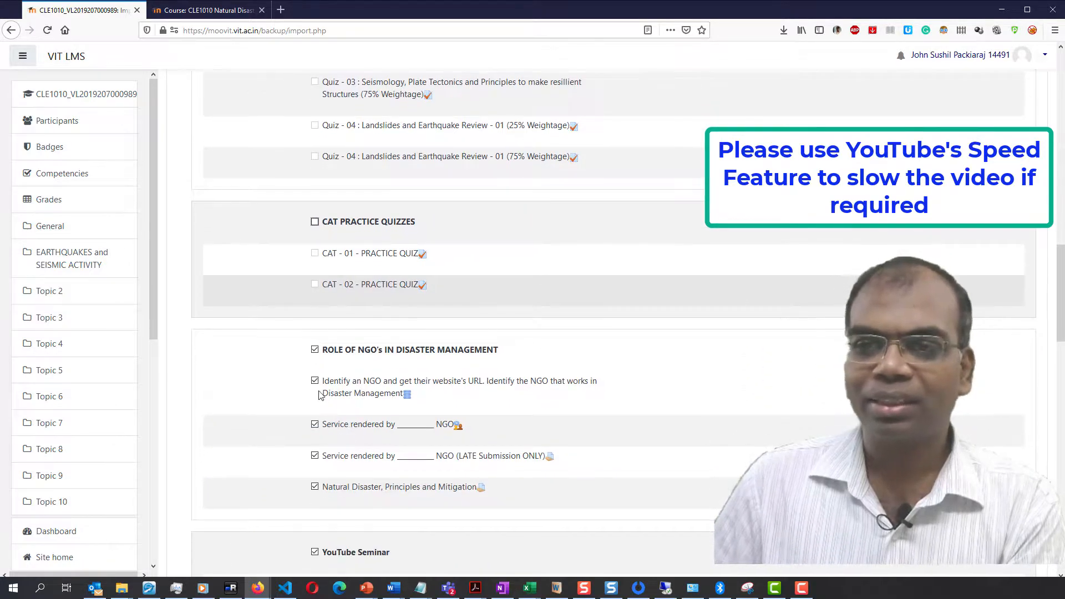
pyautogui.click(454, 424)
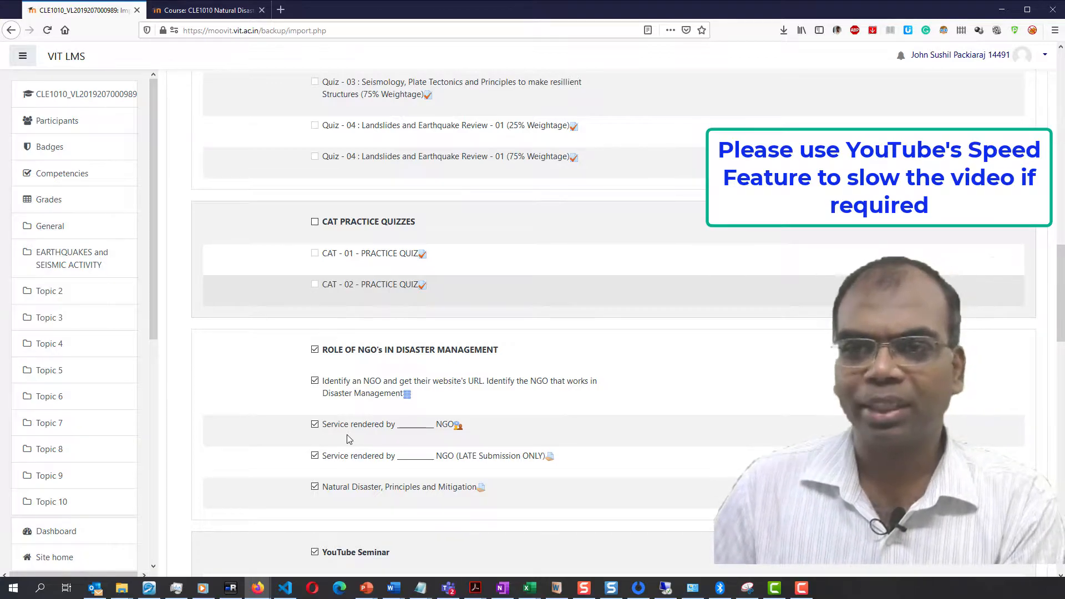
pyautogui.scroll(-3, 349, 438)
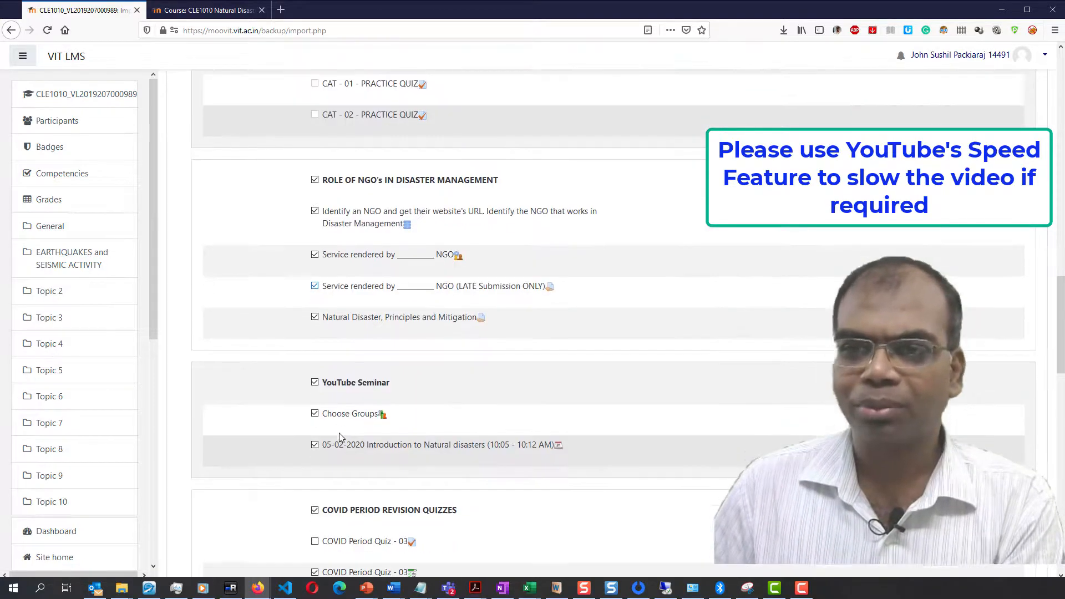
pyautogui.click(314, 382)
pyautogui.scroll(-3, 348, 414)
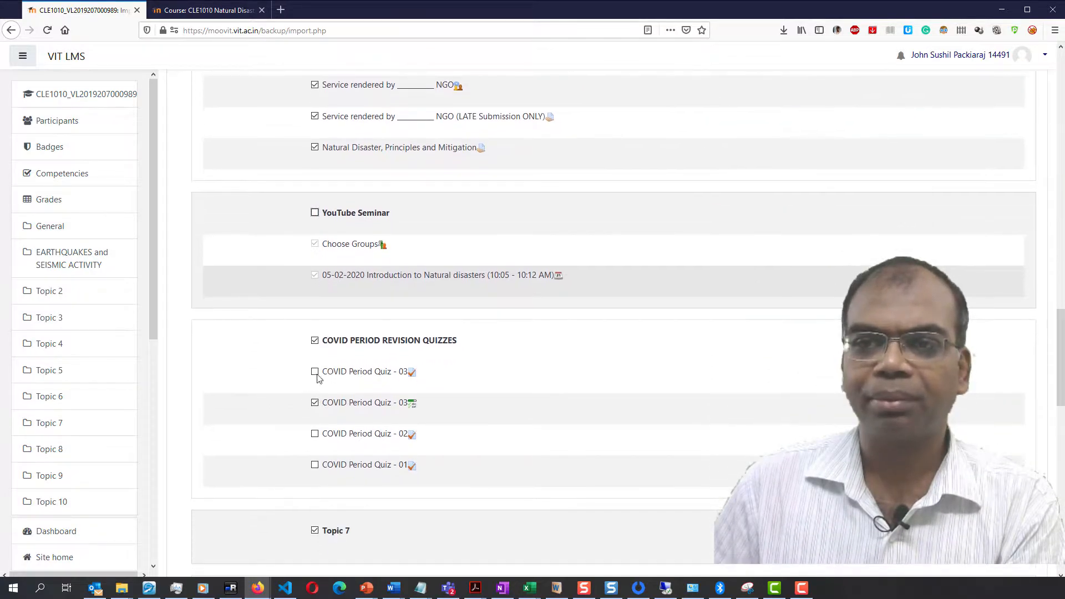
pyautogui.click(314, 341)
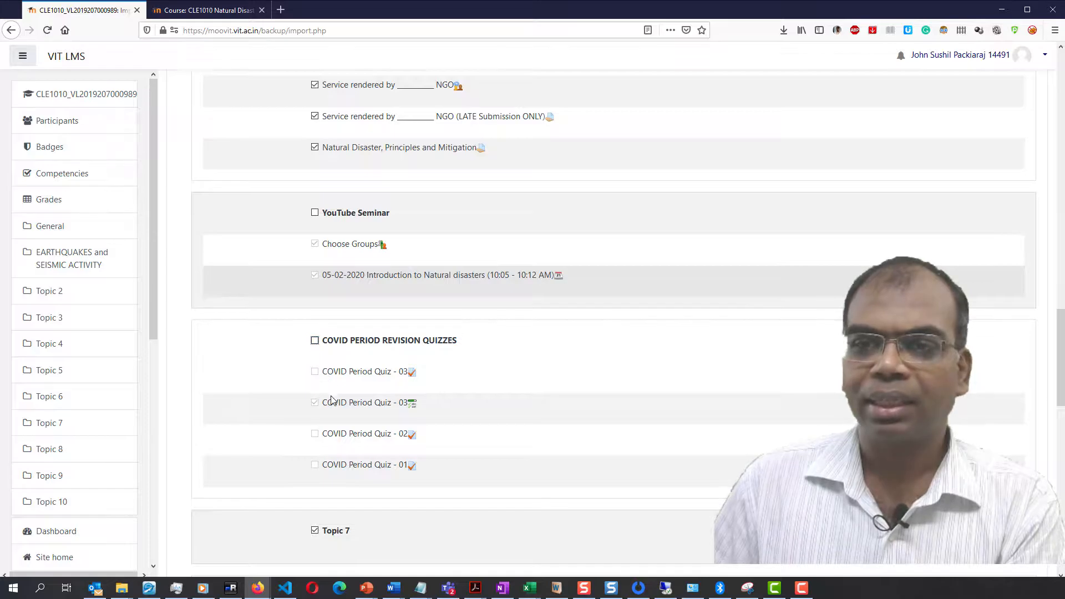
# Exclude the Topic 7, Topic 8, CAT-01 and CAT - 02 sections from the import.
pyautogui.scroll(-4, 331, 400)
pyautogui.click(314, 304)
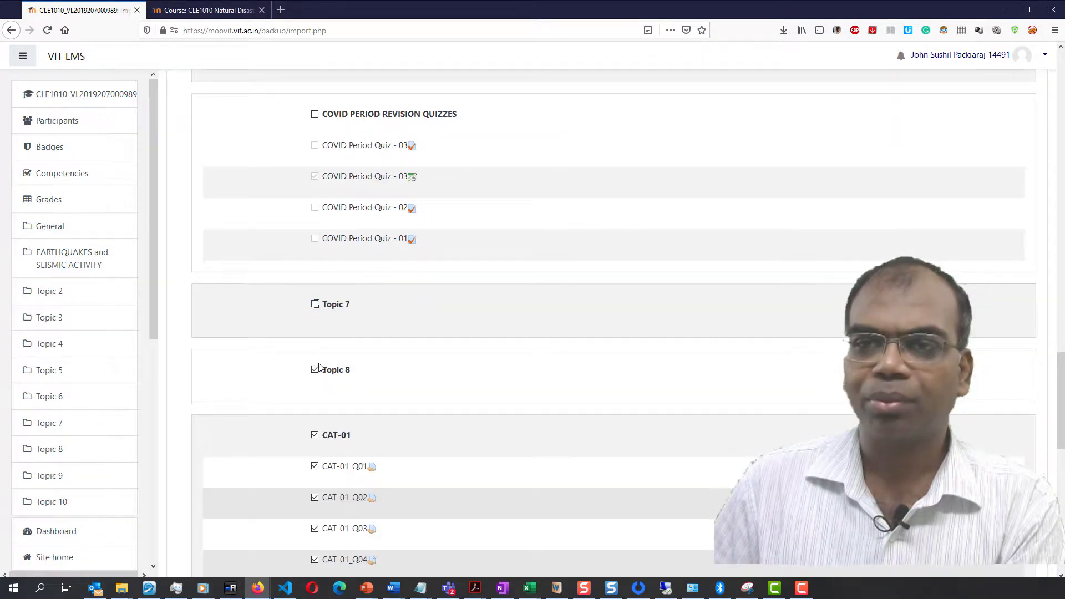
pyautogui.click(314, 369)
pyautogui.click(315, 435)
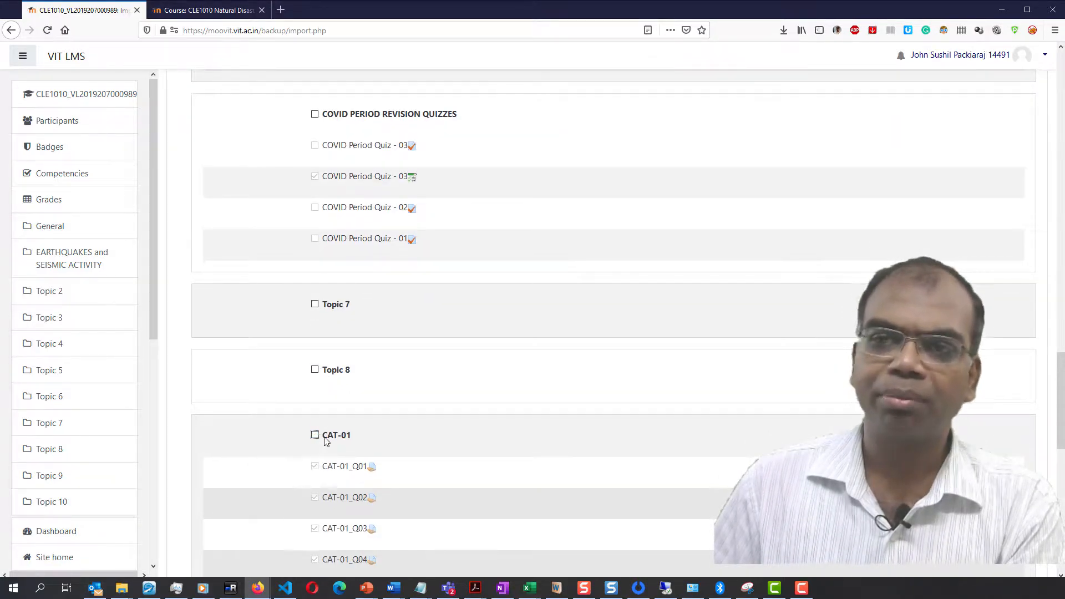
pyautogui.scroll(-4, 322, 449)
pyautogui.click(316, 524)
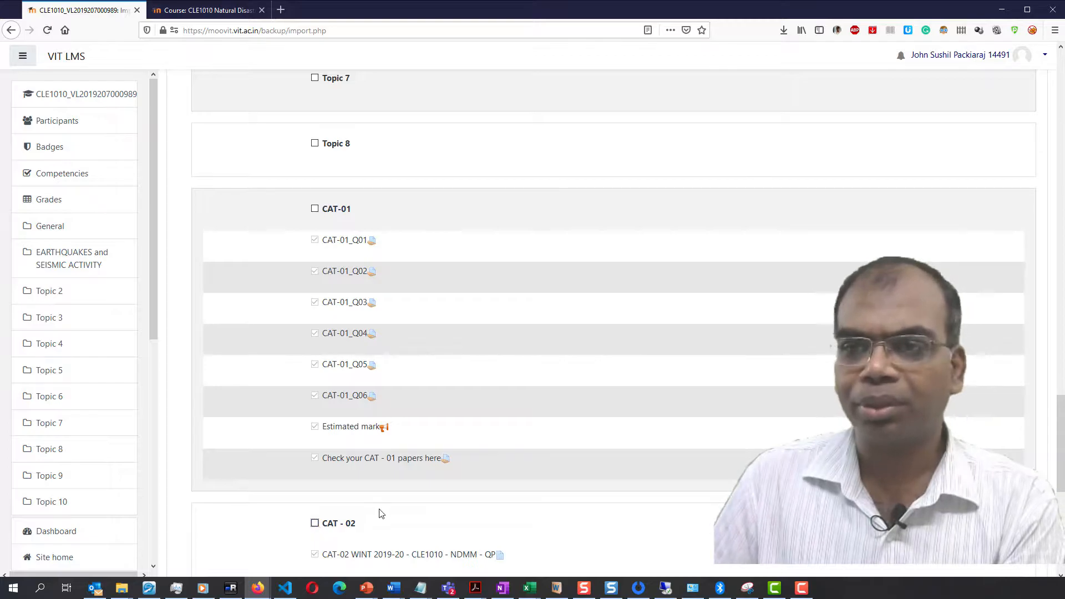
# Proceed to the import's confirmation stage and review the import settings and the included and excluded items.
pyautogui.scroll(-7, 318, 528)
pyautogui.click(515, 426)
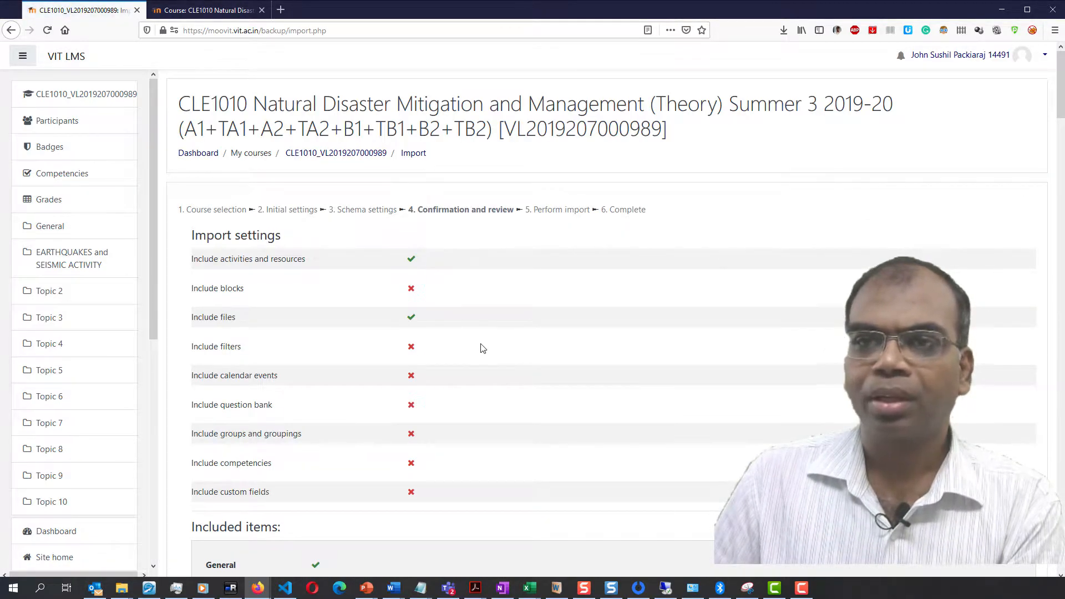
pyautogui.scroll(-10, 478, 355)
pyautogui.scroll(-15, 474, 359)
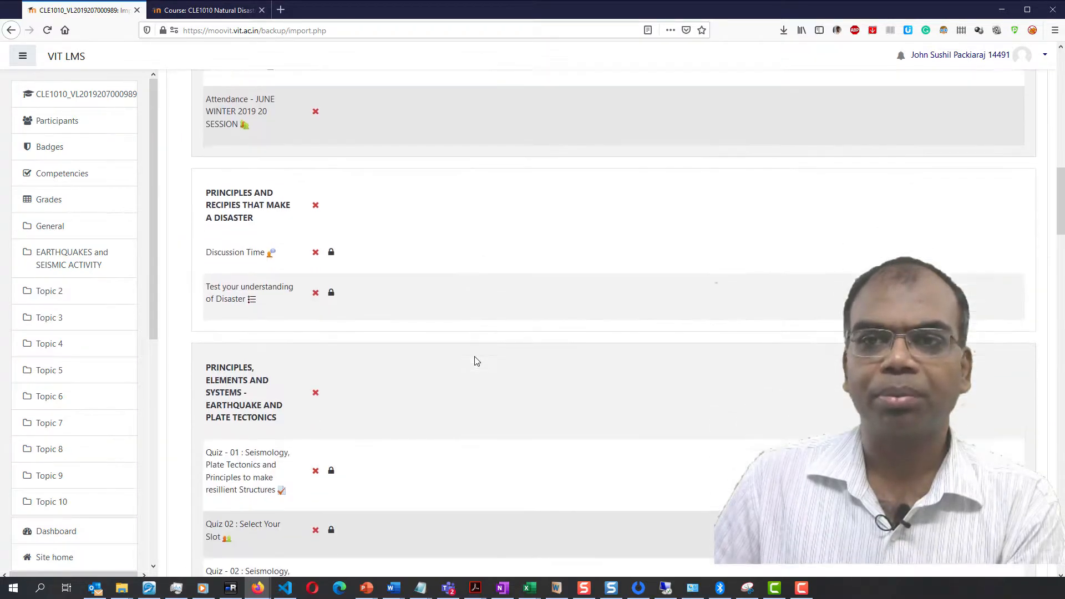
pyautogui.scroll(-11, 469, 377)
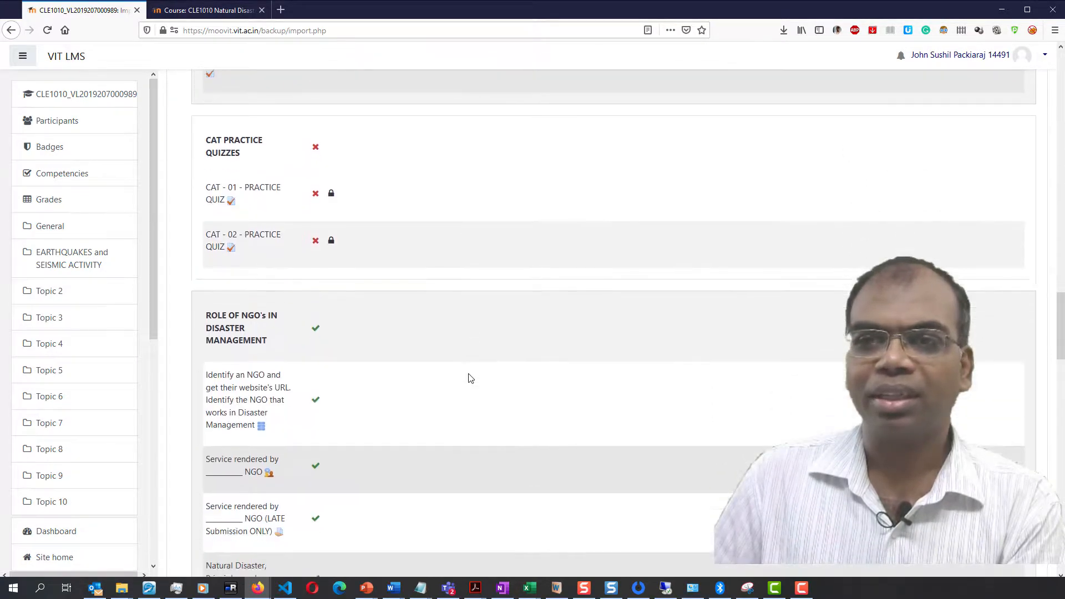
pyautogui.scroll(-15, 467, 386)
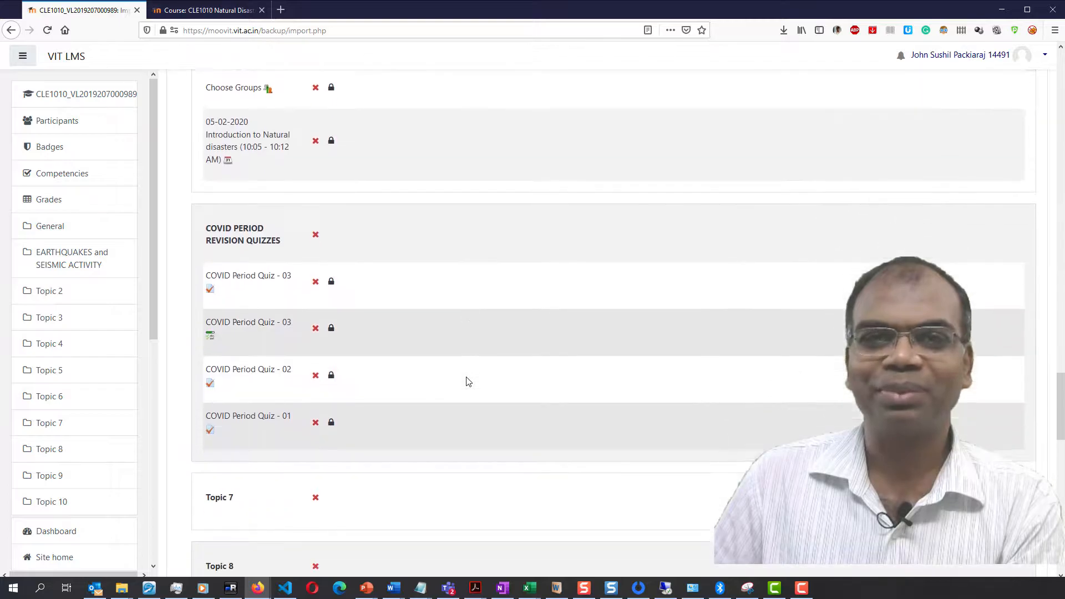
pyautogui.scroll(15, 466, 392)
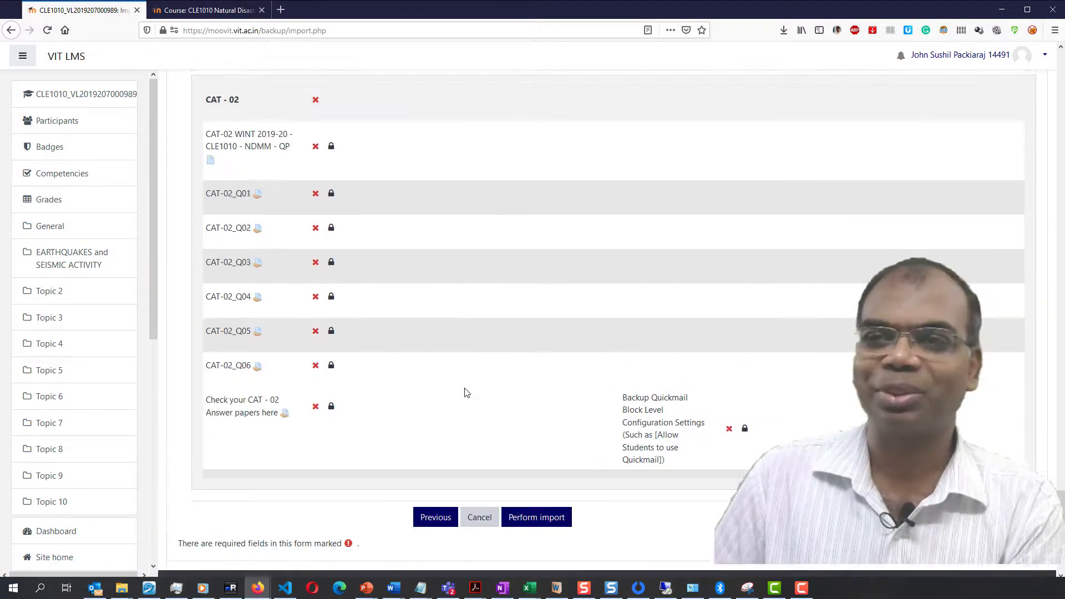
pyautogui.scroll(15, 464, 393)
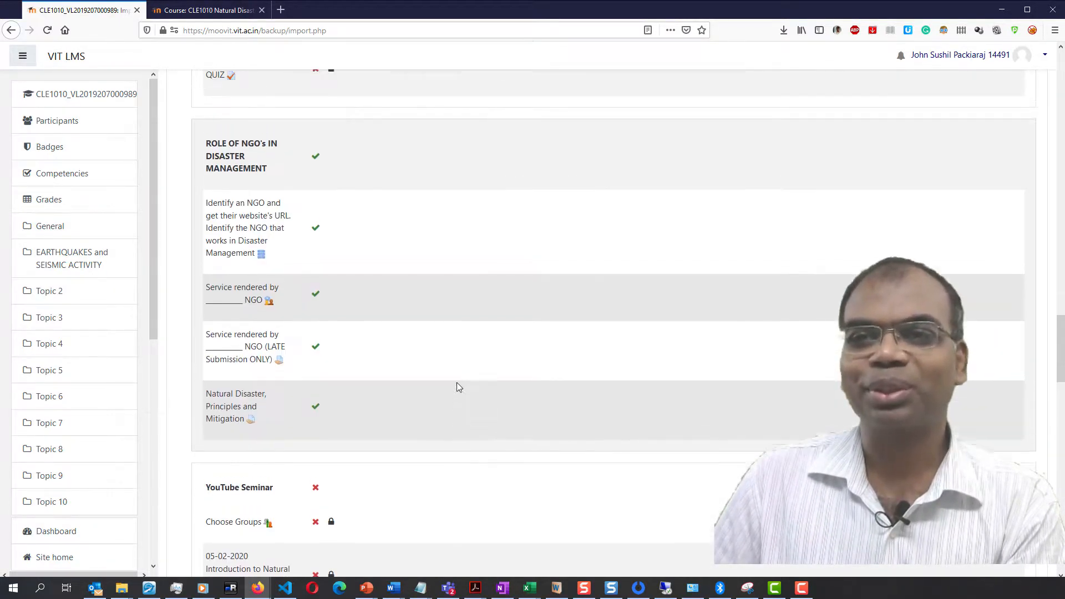
pyautogui.scroll(5, 465, 387)
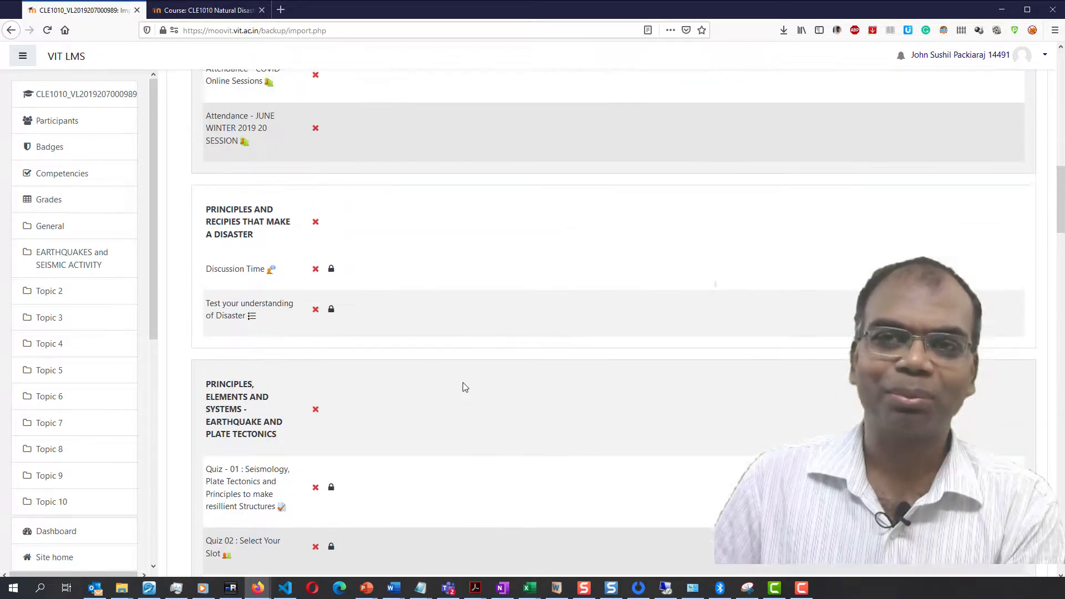
pyautogui.scroll(10, 465, 388)
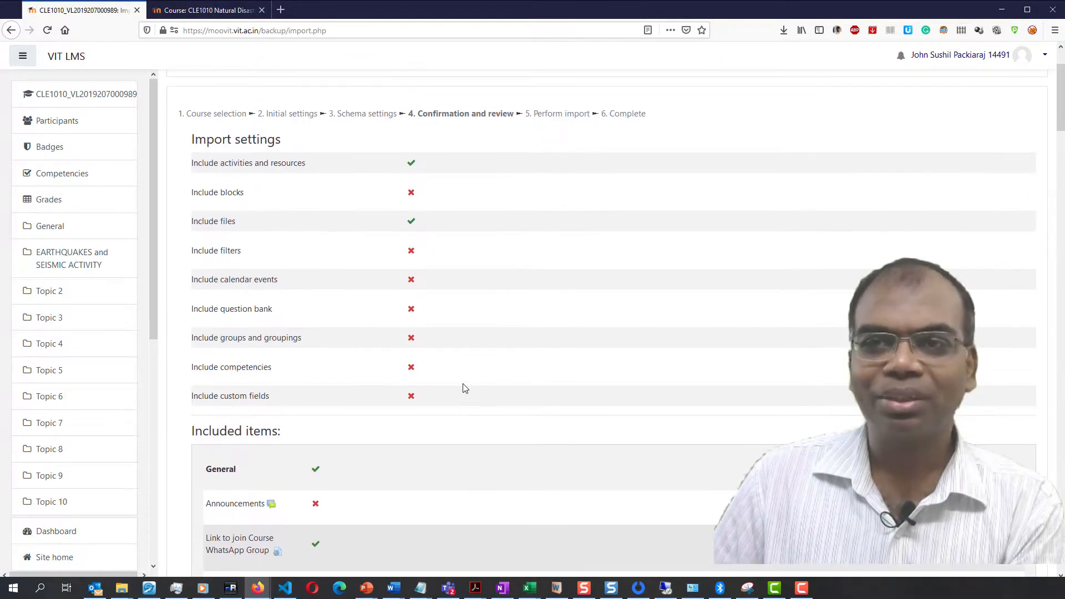
pyautogui.scroll(-1, 465, 388)
pyautogui.scroll(3, 464, 388)
pyautogui.scroll(-20, 471, 404)
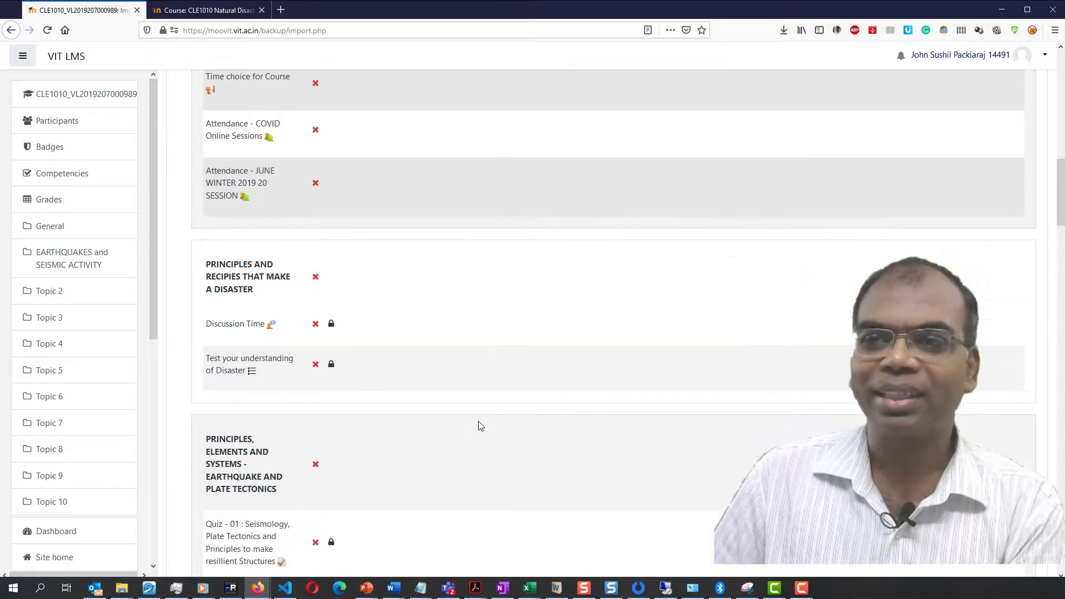
pyautogui.scroll(-15, 503, 455)
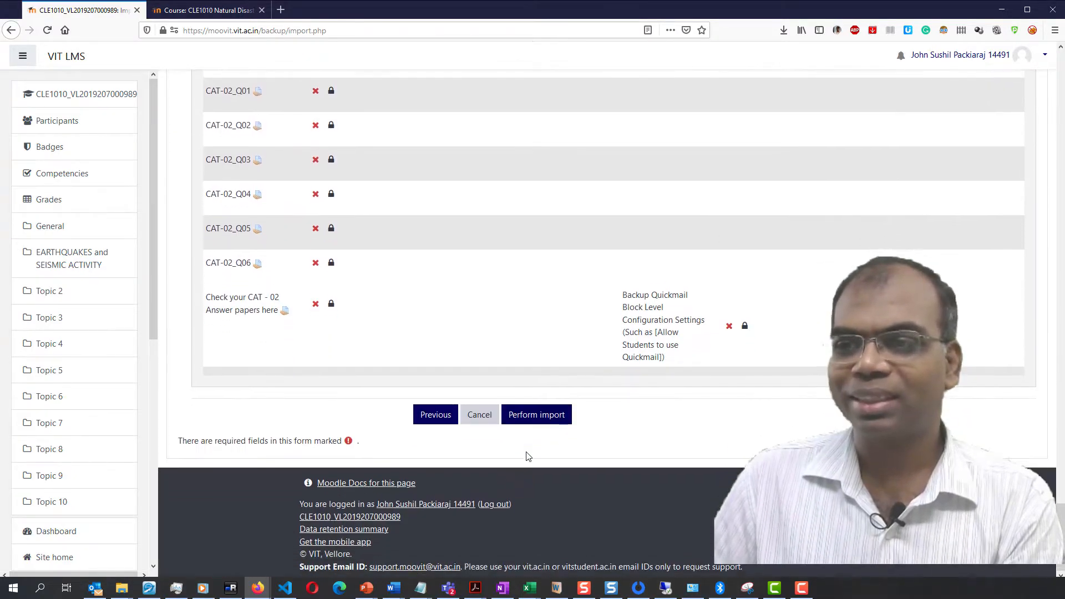
# Perform the import and return to the Summer 3 2019-20 course page.
pyautogui.click(526, 417)
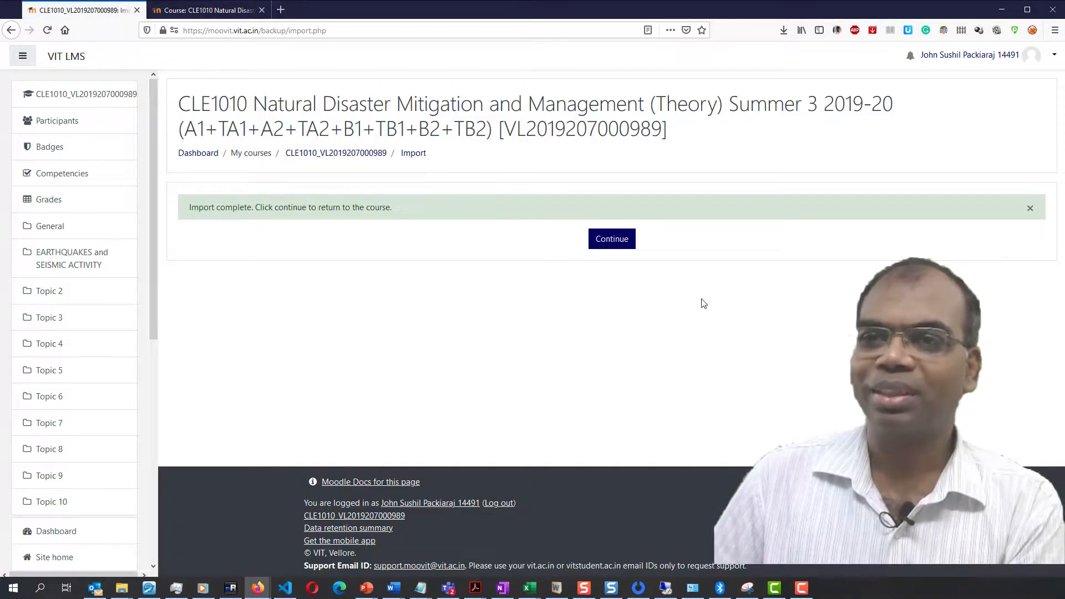
pyautogui.click(620, 239)
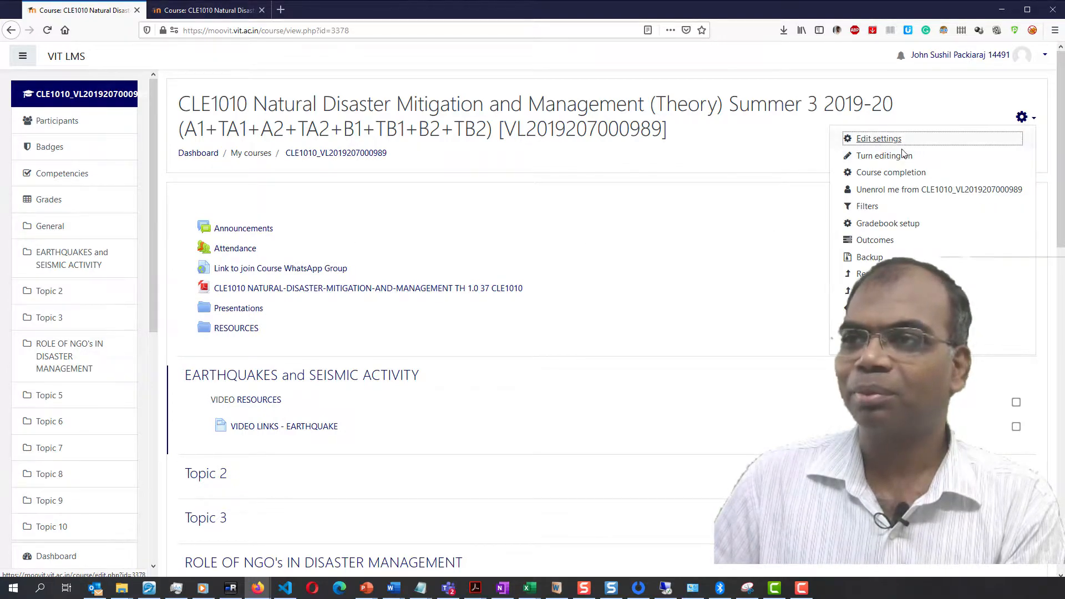
pyautogui.press('Escape')
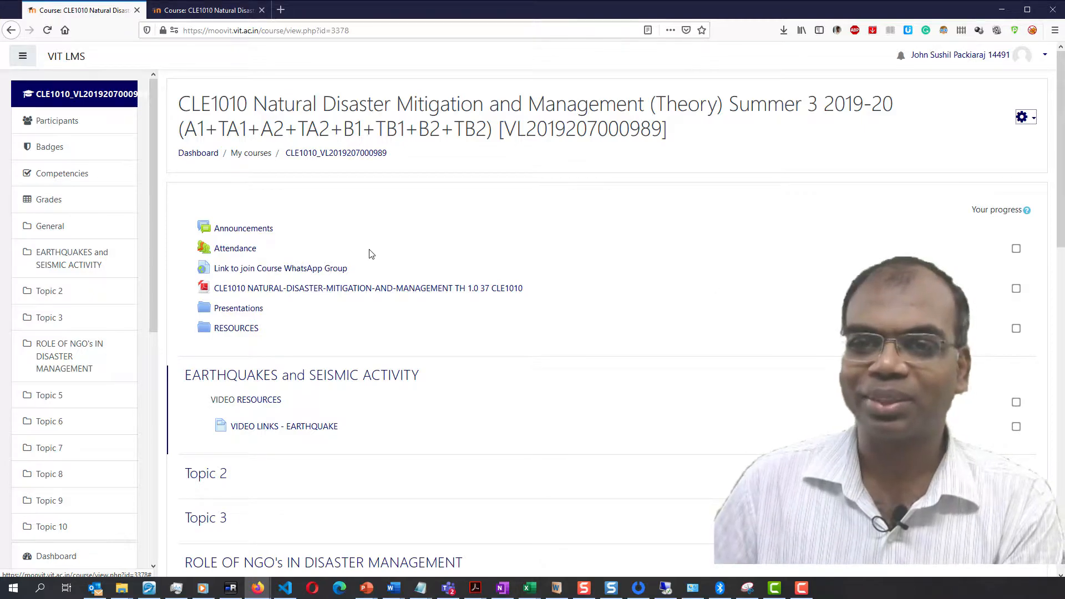
# Open the settings of the Natural Disaster, Principles and Mitigation assignment in the ROLE OF NGO's IN DISASTER MANAGEMENT section.
pyautogui.scroll(-6, 340, 310)
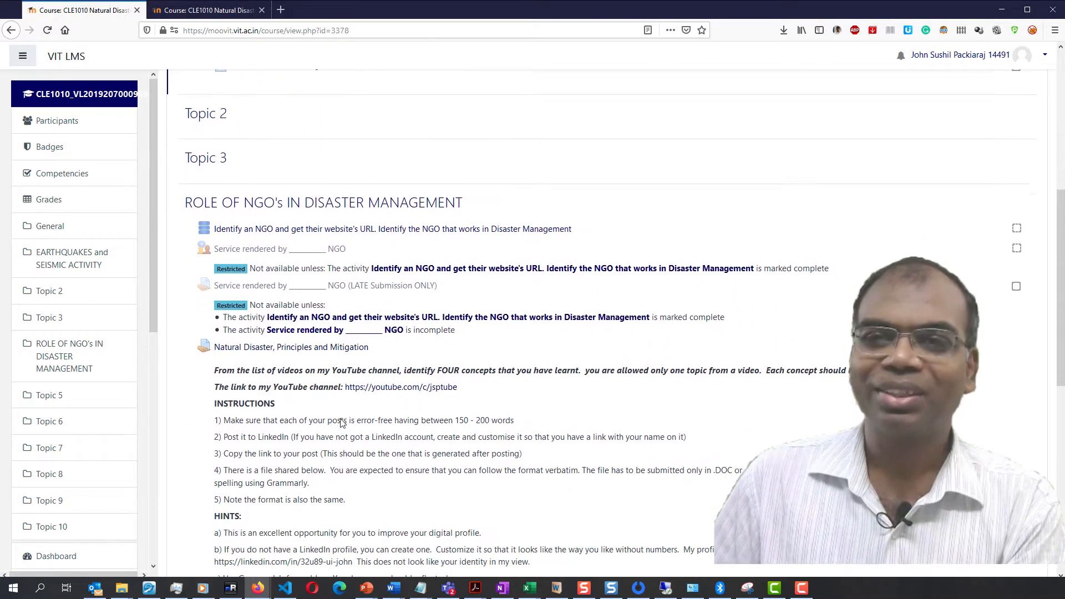
pyautogui.scroll(-1, 341, 423)
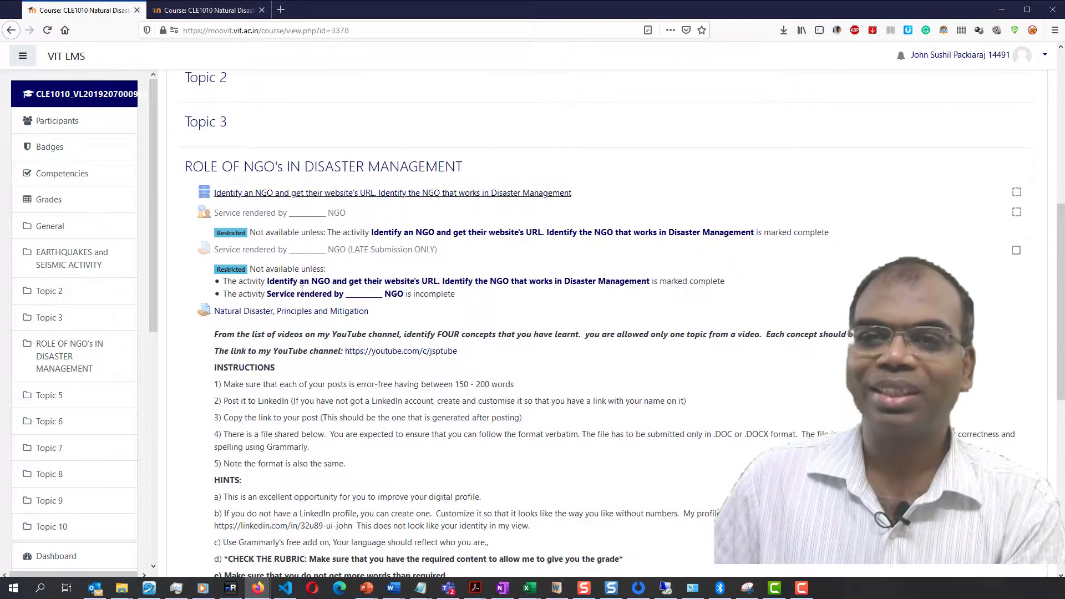
pyautogui.click(281, 312)
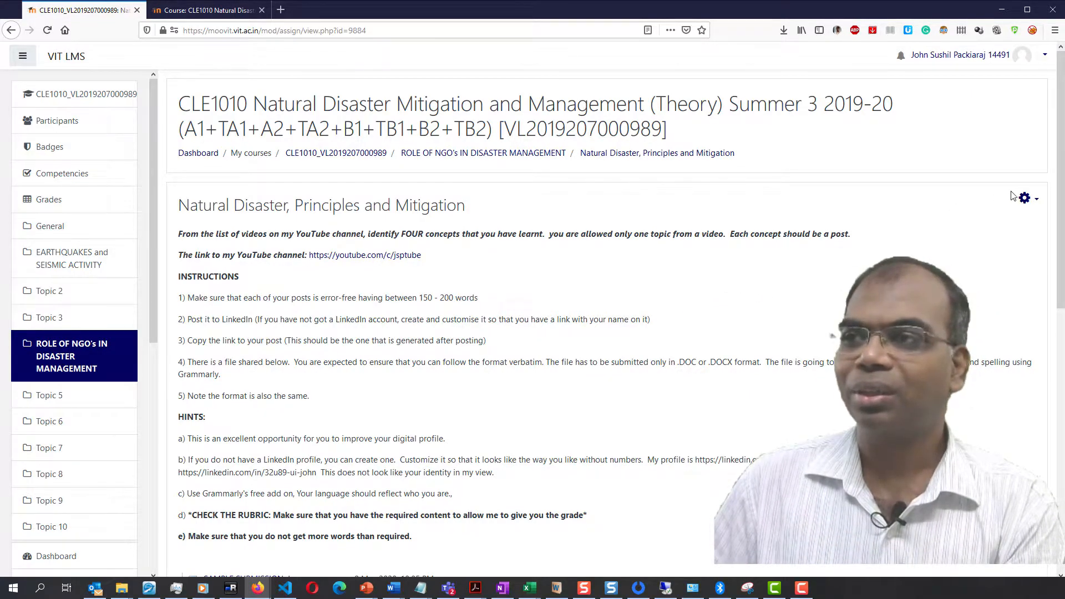
pyautogui.click(1026, 199)
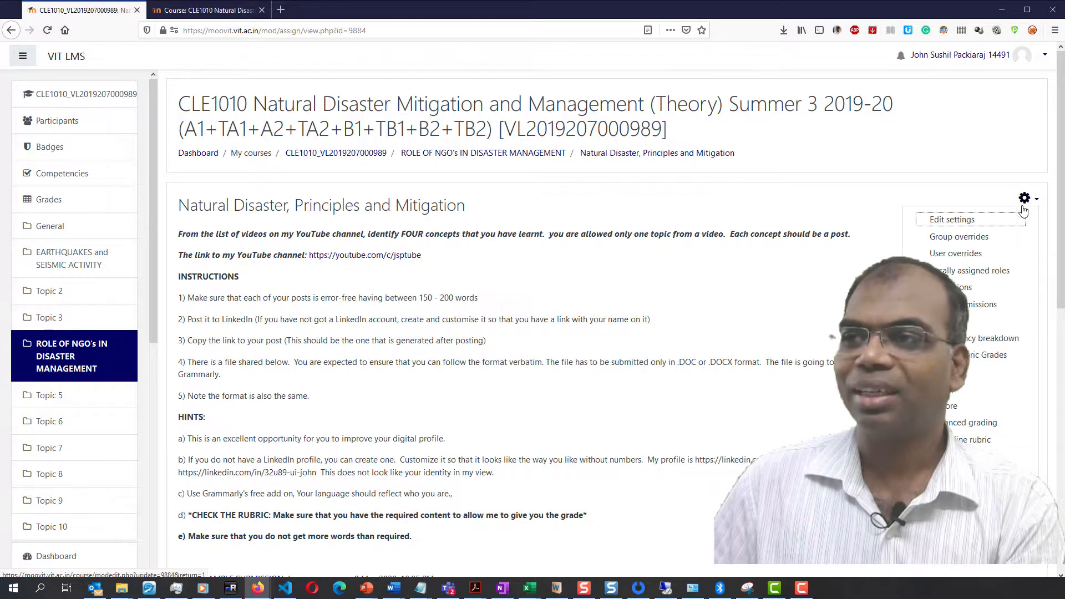
pyautogui.click(975, 222)
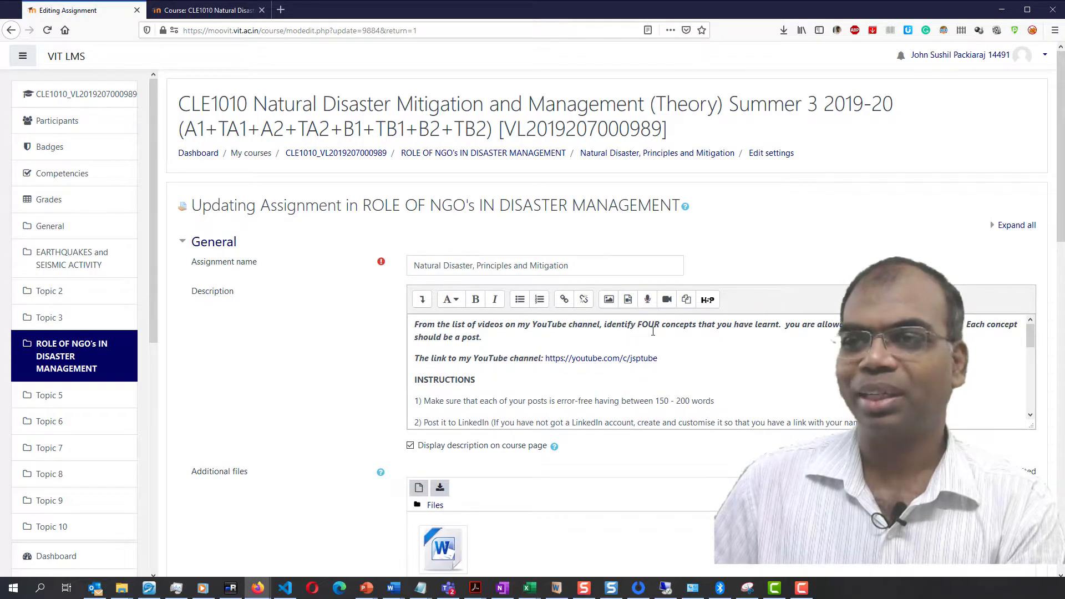
# Change the number of concepts students must identify to TEN in the first sentence of the assignment description.
pyautogui.doubleClick(657, 324)
pyautogui.write('TEN')
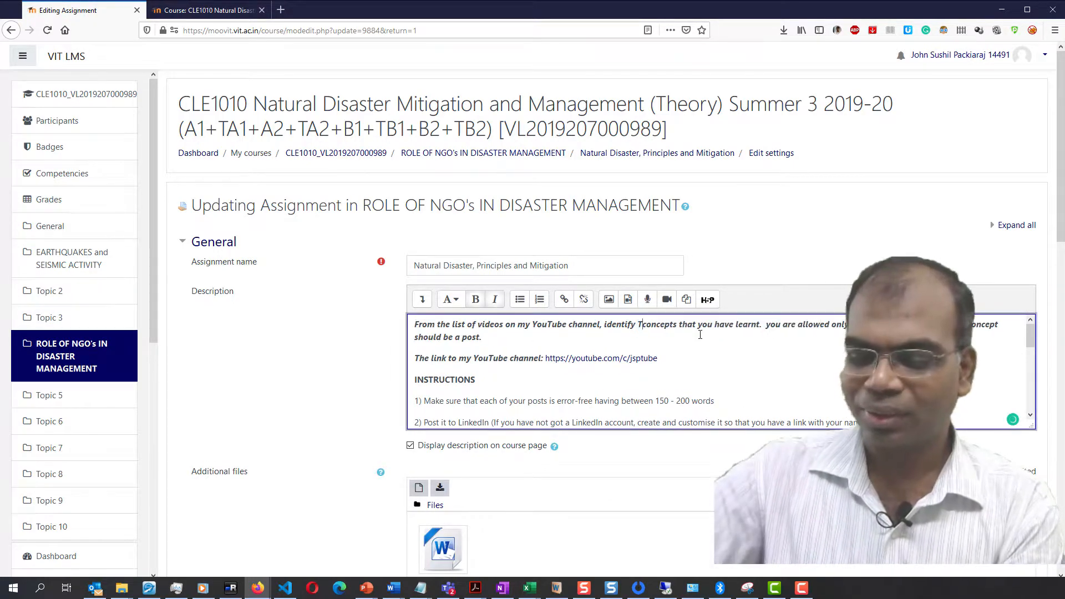
pyautogui.scroll(-5, 699, 335)
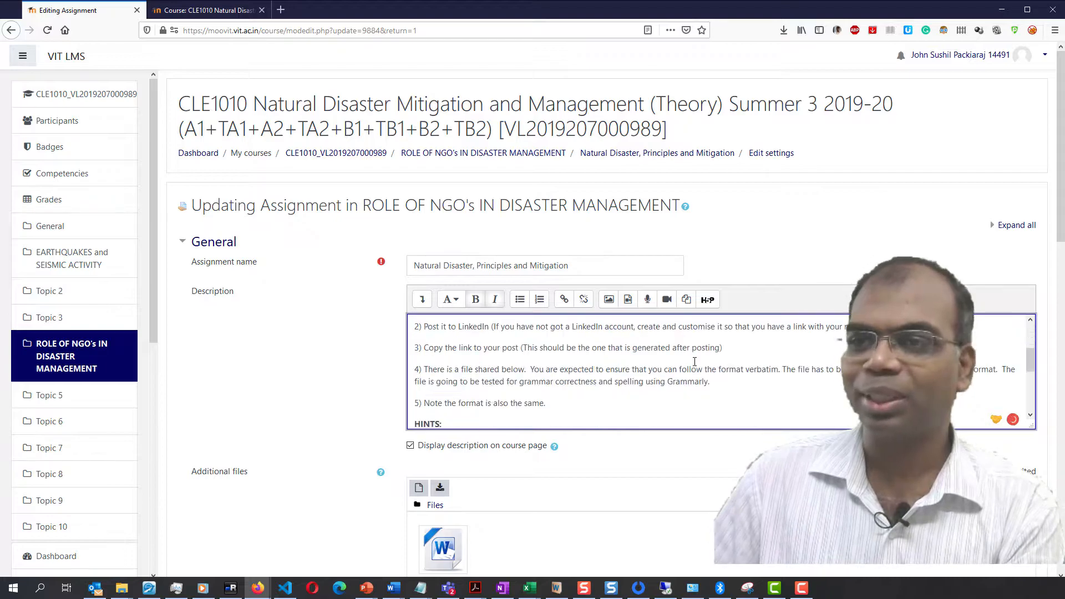
pyautogui.scroll(4, 655, 350)
pyautogui.scroll(2, 663, 344)
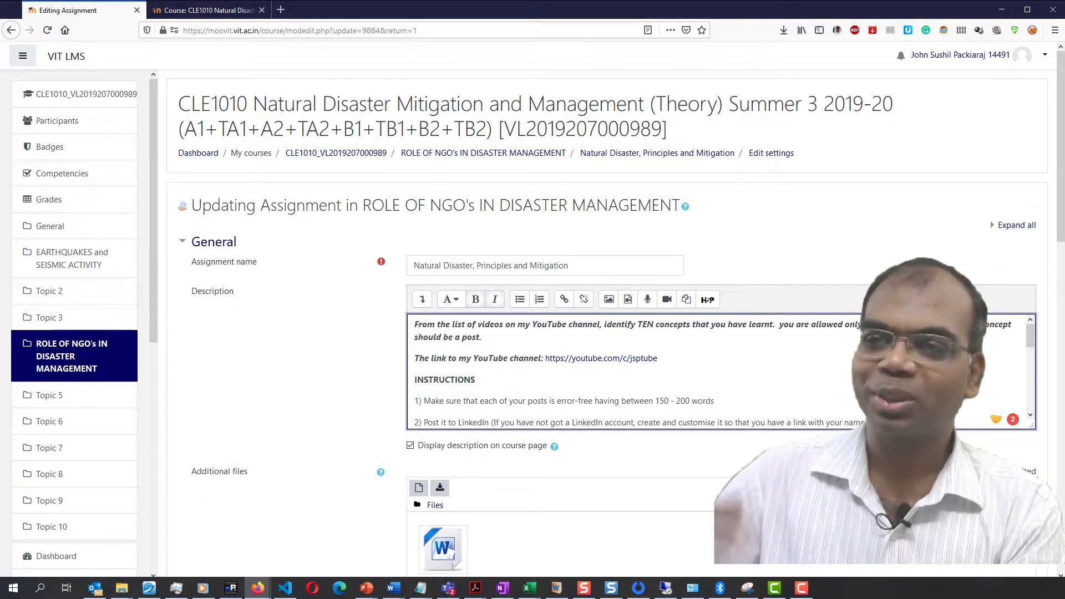
# Insert "Please choose videos related to Natural Disasters Only." before the YouTube channel link line in the description.
pyautogui.write('Please ')
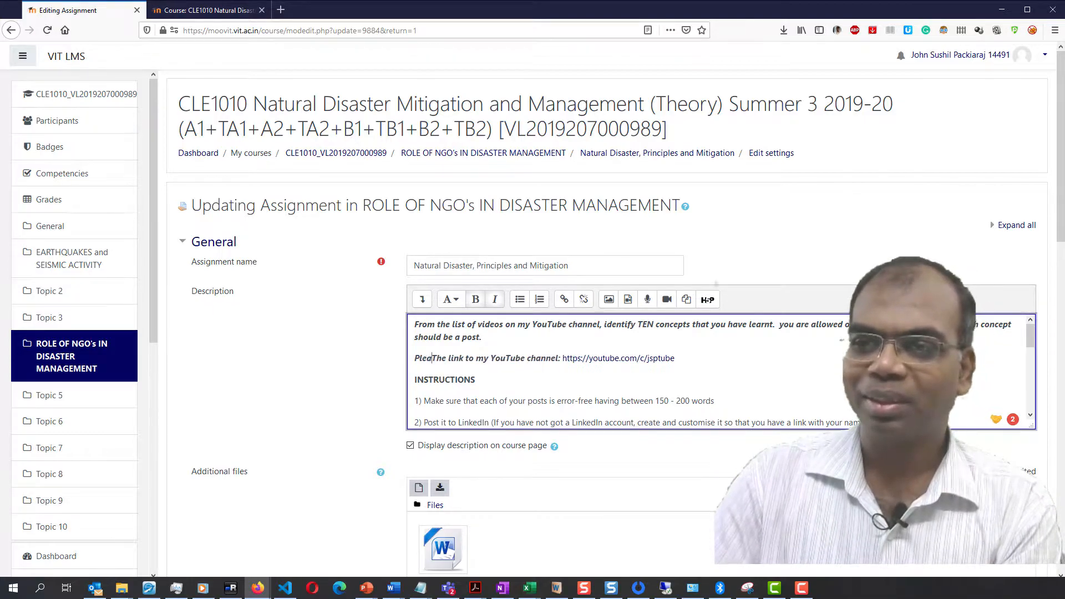
pyautogui.write('take')
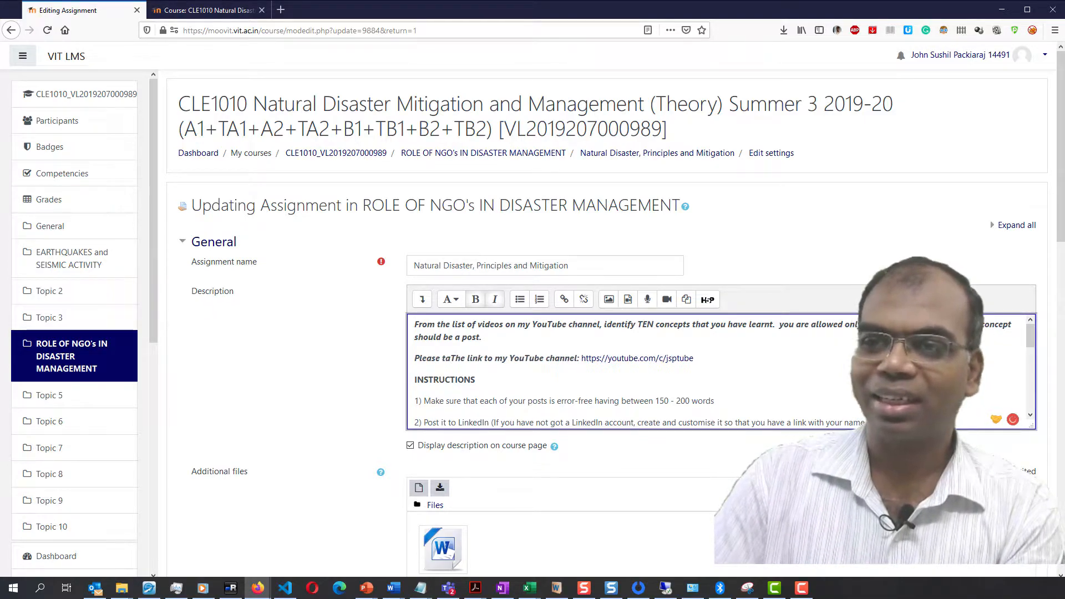
pyautogui.press('BackSpace')
pyautogui.press('BackSpace')
pyautogui.press('BackSpace')
pyautogui.press('BackSpace')
pyautogui.press('BackSpace')
pyautogui.write('choose v')
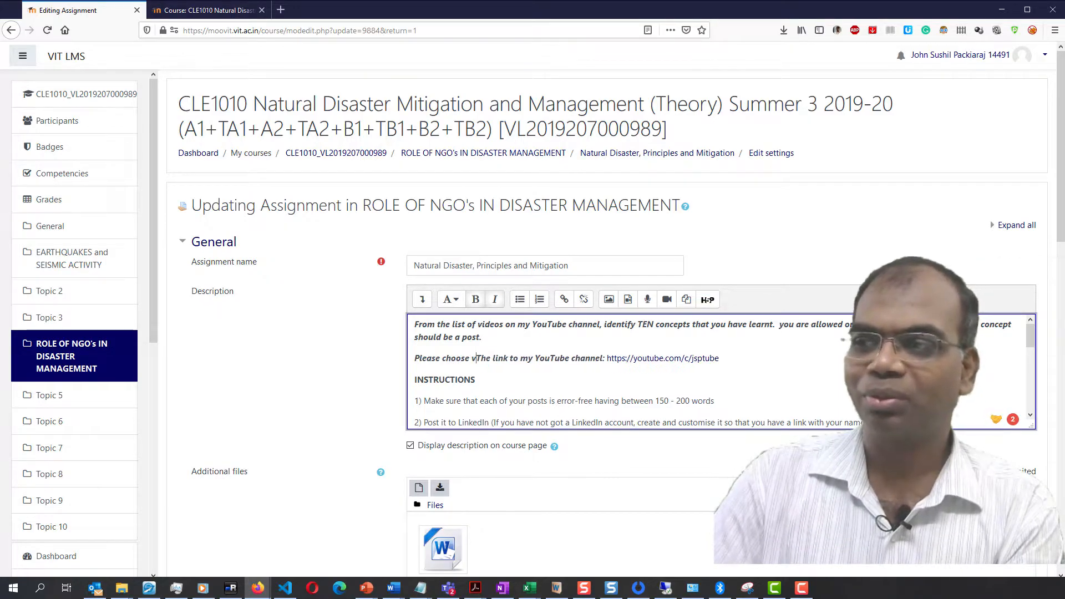
pyautogui.write('ideos related to Natura')
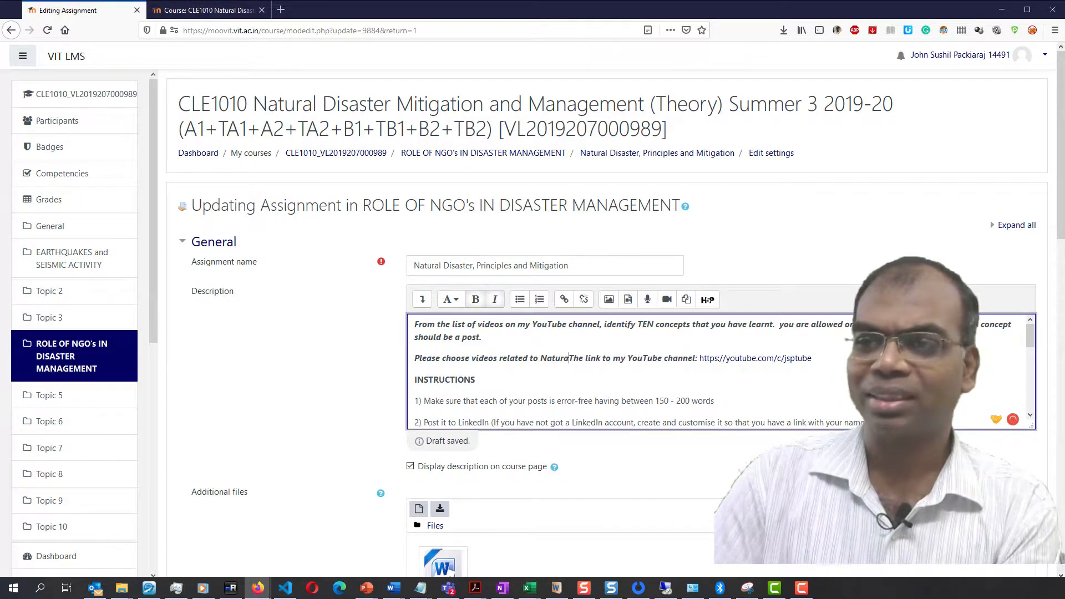
pyautogui.write('l Disaster')
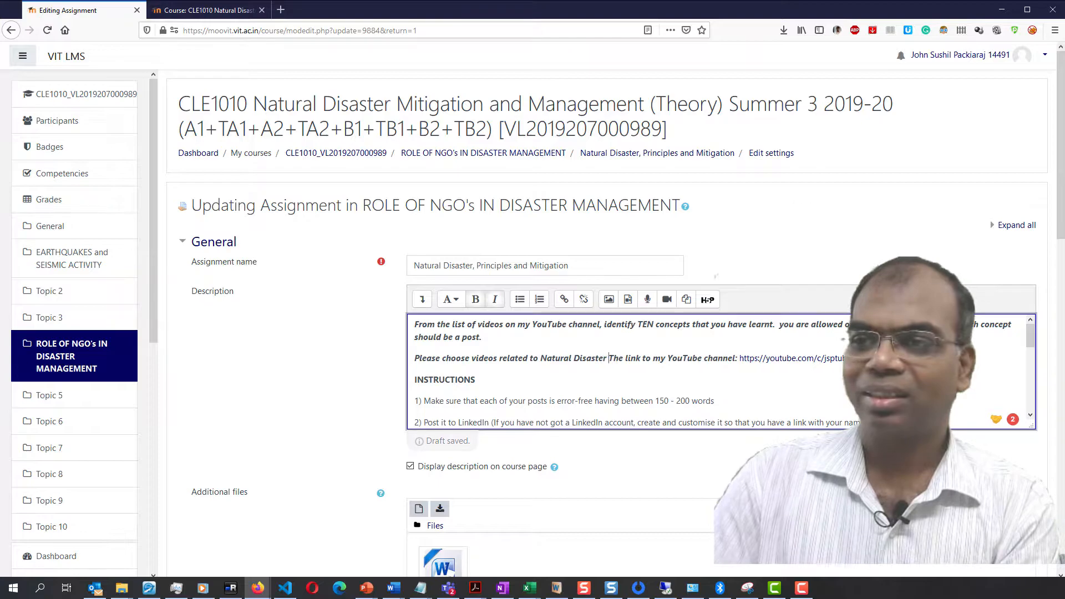
pyautogui.press('BackSpace')
pyautogui.write('s Only.')
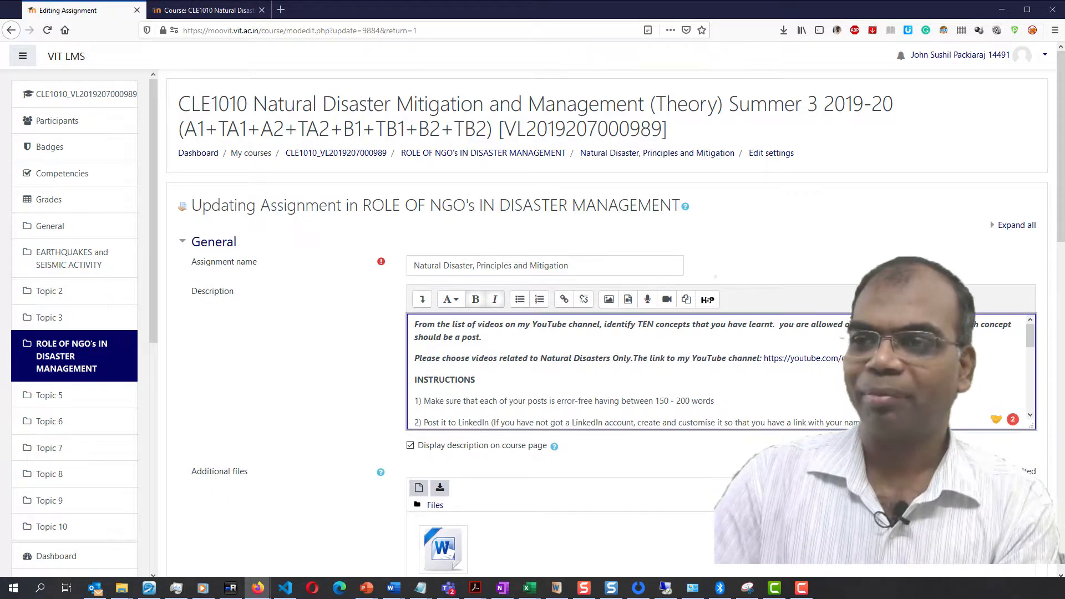
# Examine the rest of the assignment description and its grade, submission type and availability settings.
pyautogui.scroll(-8, 659, 379)
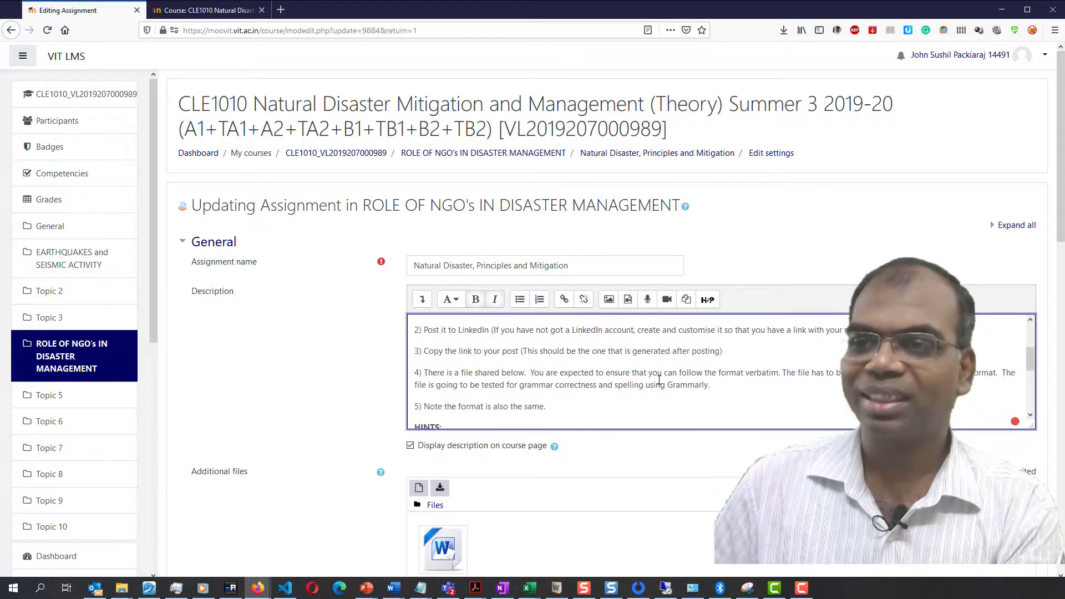
pyautogui.scroll(-15, 659, 380)
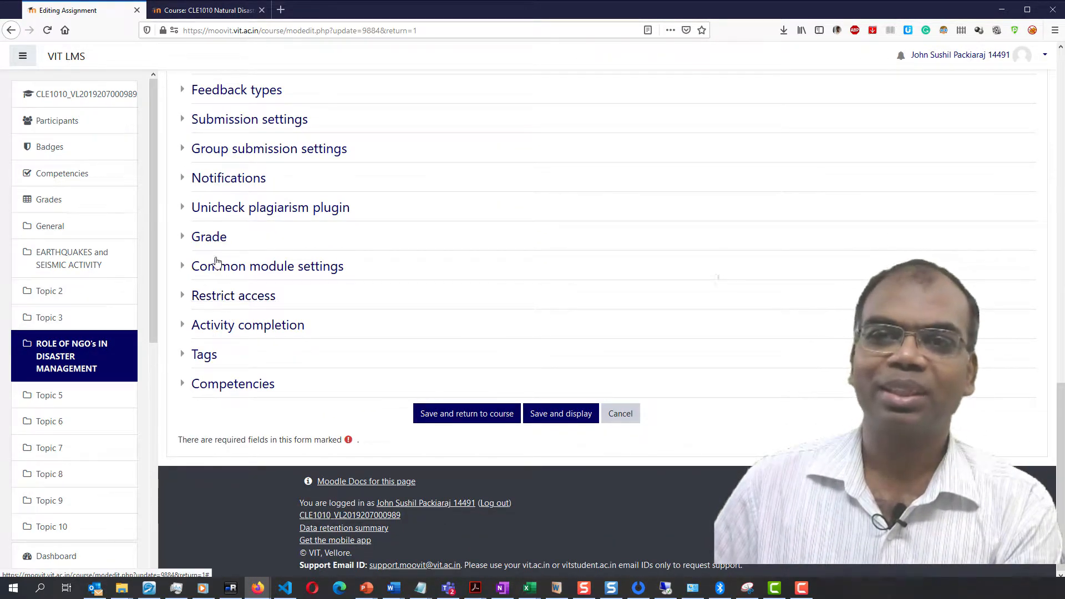
pyautogui.click(214, 238)
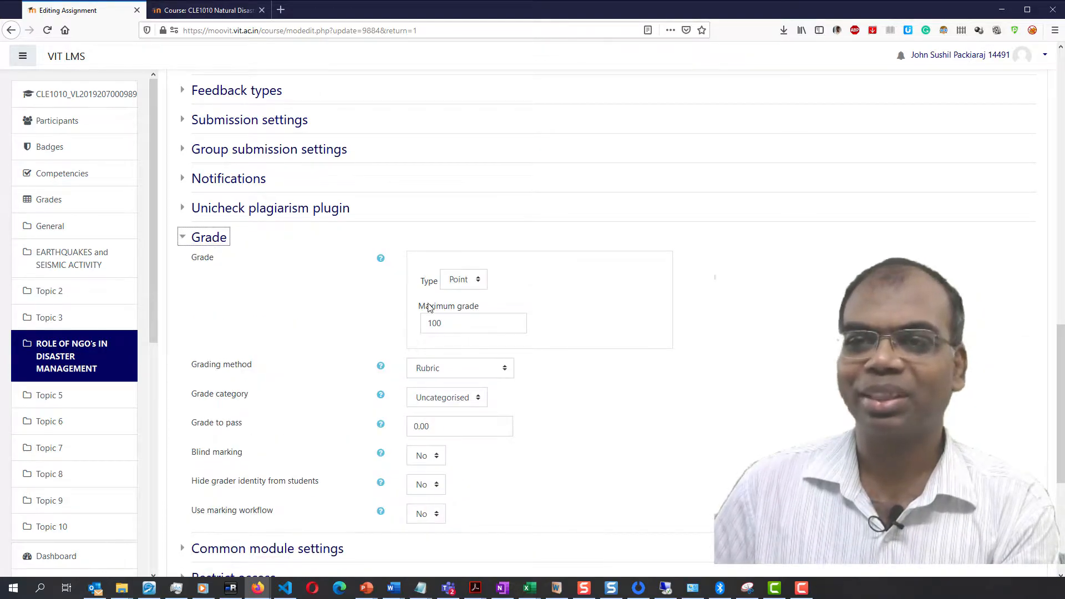
pyautogui.scroll(-4, 544, 384)
pyautogui.scroll(12, 421, 383)
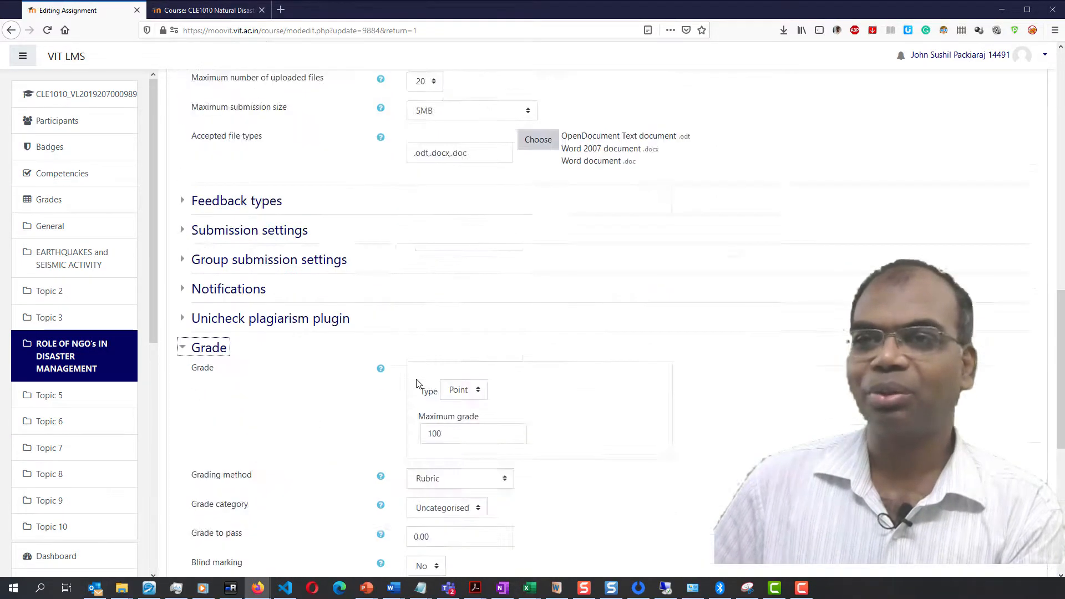
pyautogui.scroll(6, 420, 382)
pyautogui.scroll(-15, 576, 363)
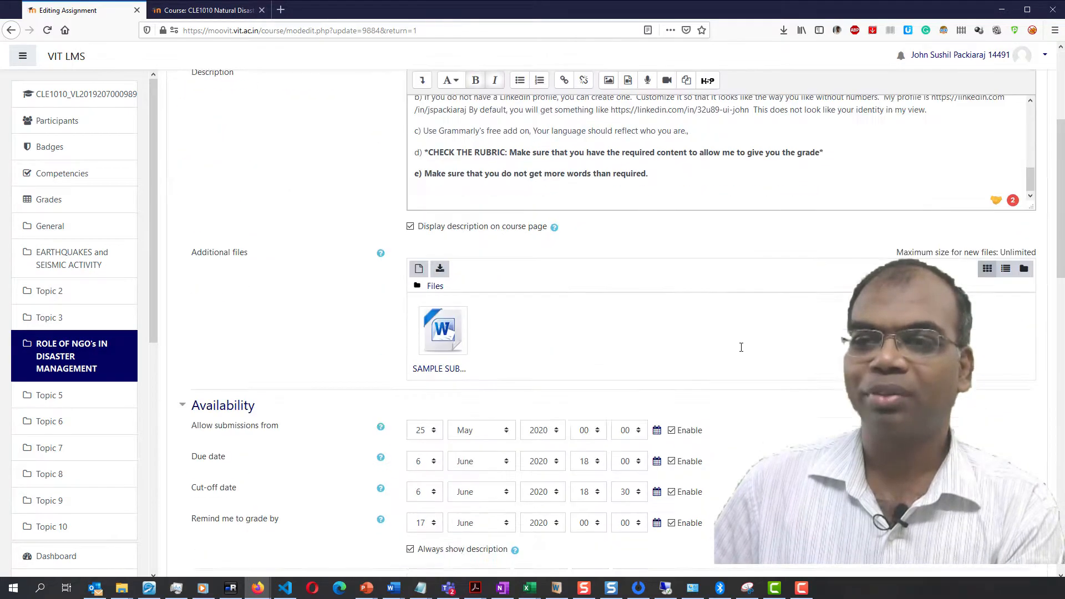
# Set the assignment's maximum number of uploaded files to 10.
pyautogui.scroll(9, 556, 397)
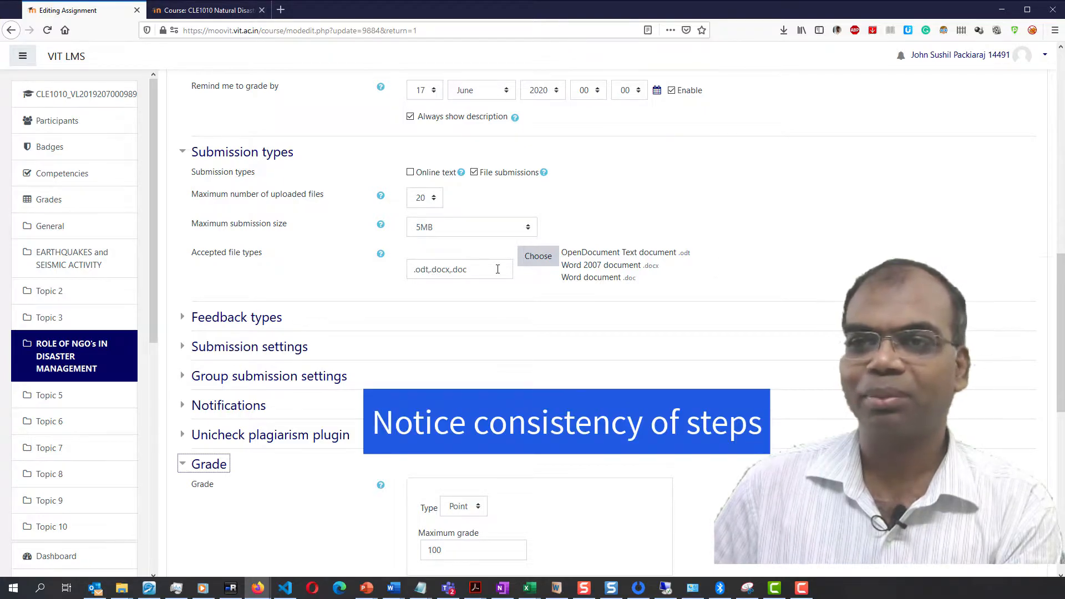
pyautogui.click(434, 200)
pyautogui.click(420, 367)
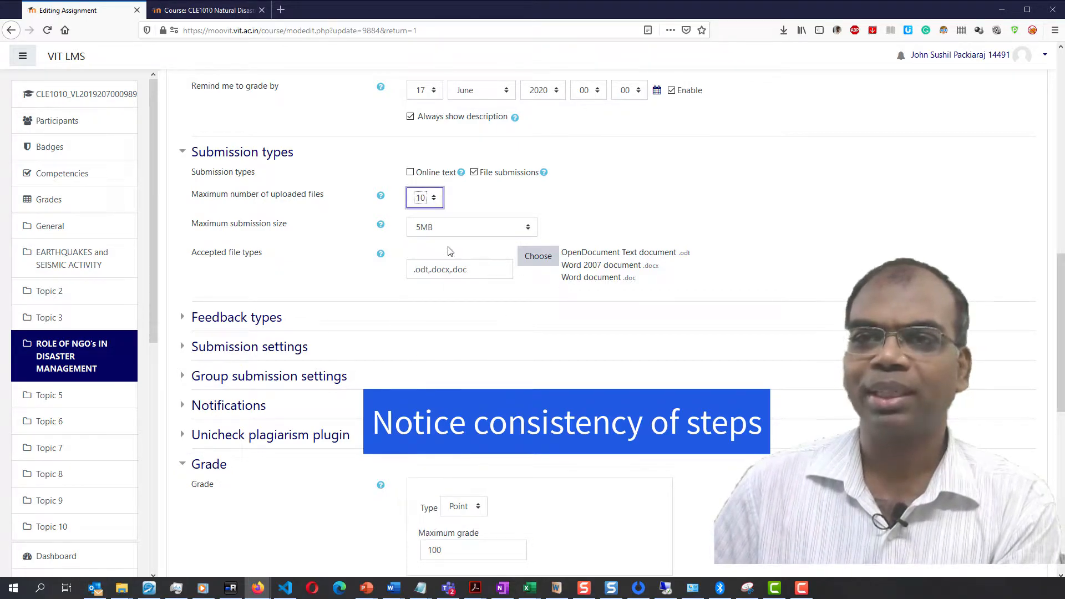
pyautogui.scroll(3, 499, 252)
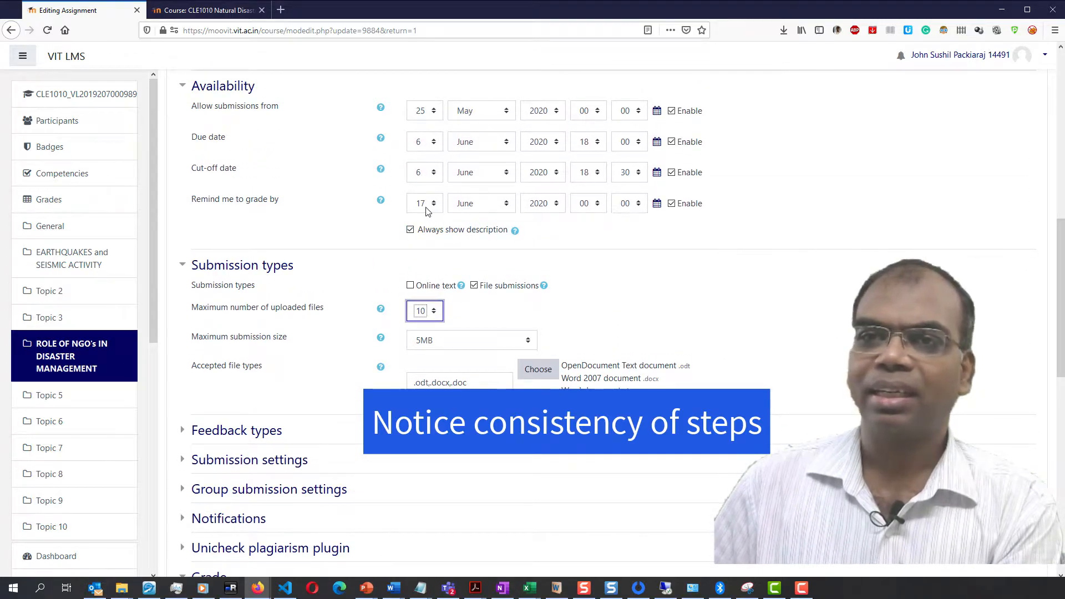
# Set the assignment's cut-off date to 10 July 2020.
pyautogui.click(433, 173)
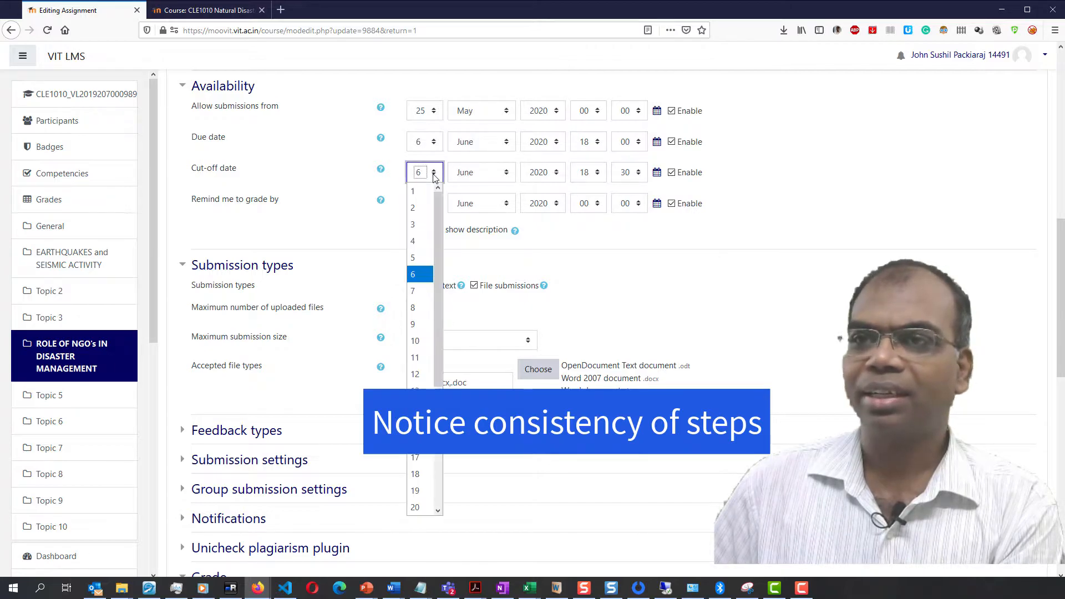
pyautogui.click(420, 346)
pyautogui.click(472, 173)
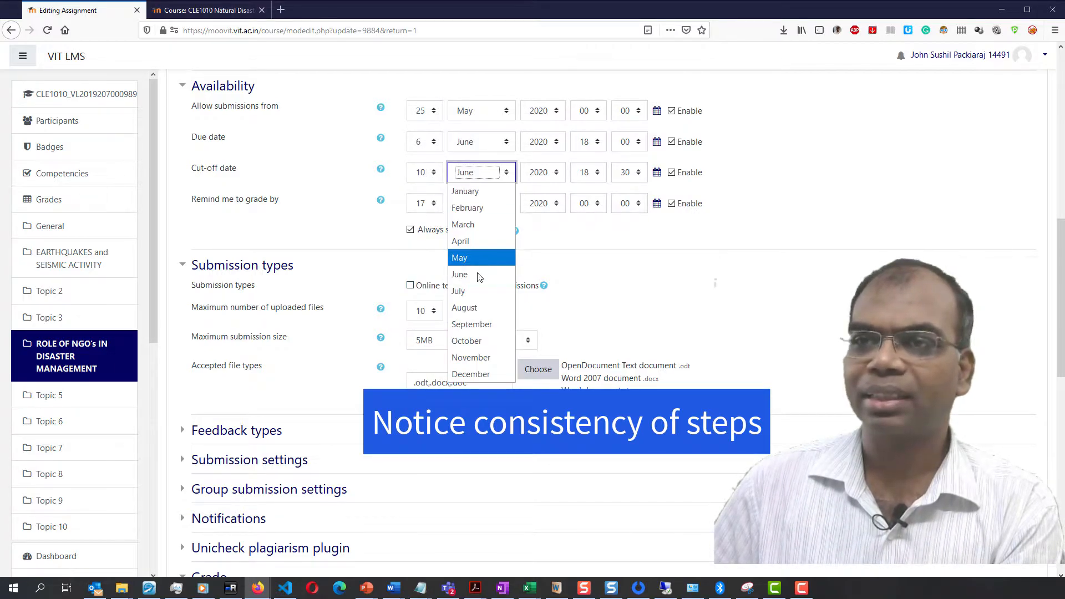
pyautogui.click(471, 292)
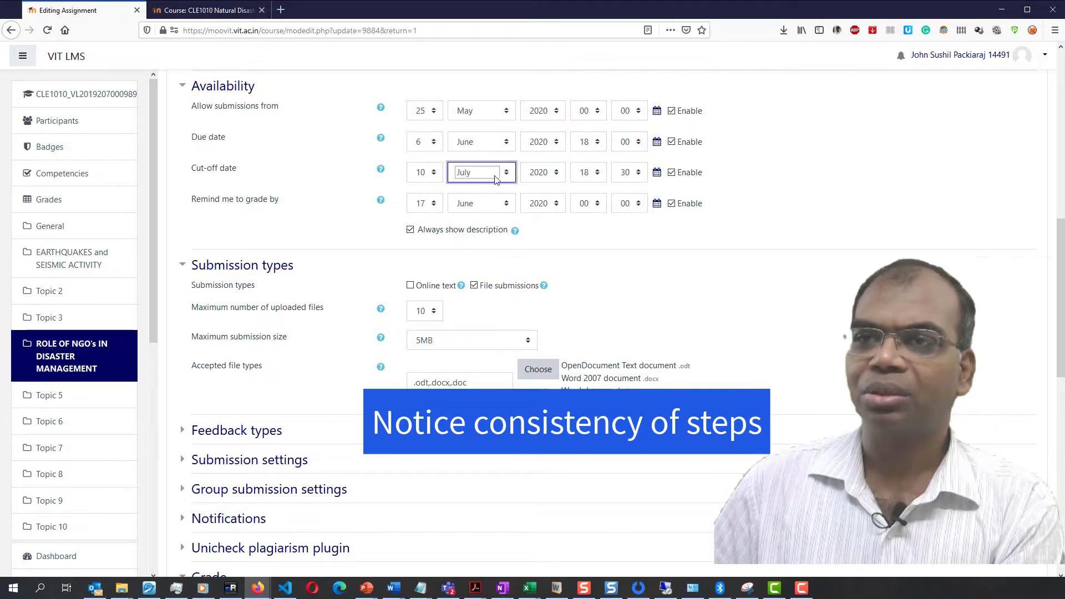
# Set the day of the due date to 10 and the day of the cut-off date to 11.
pyautogui.click(430, 147)
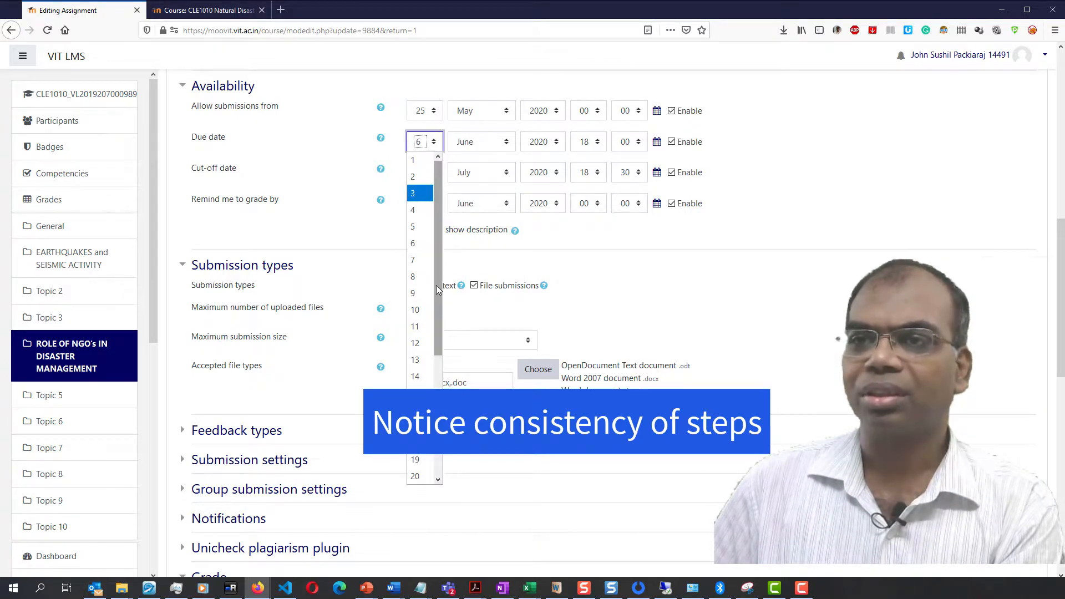
pyautogui.click(421, 309)
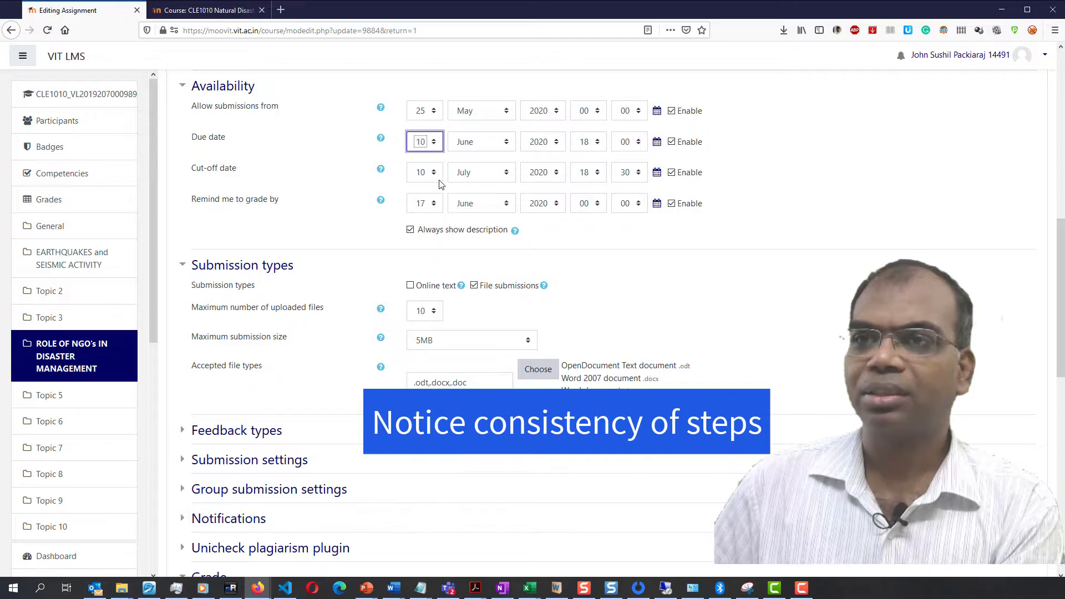
pyautogui.click(433, 178)
pyautogui.click(411, 359)
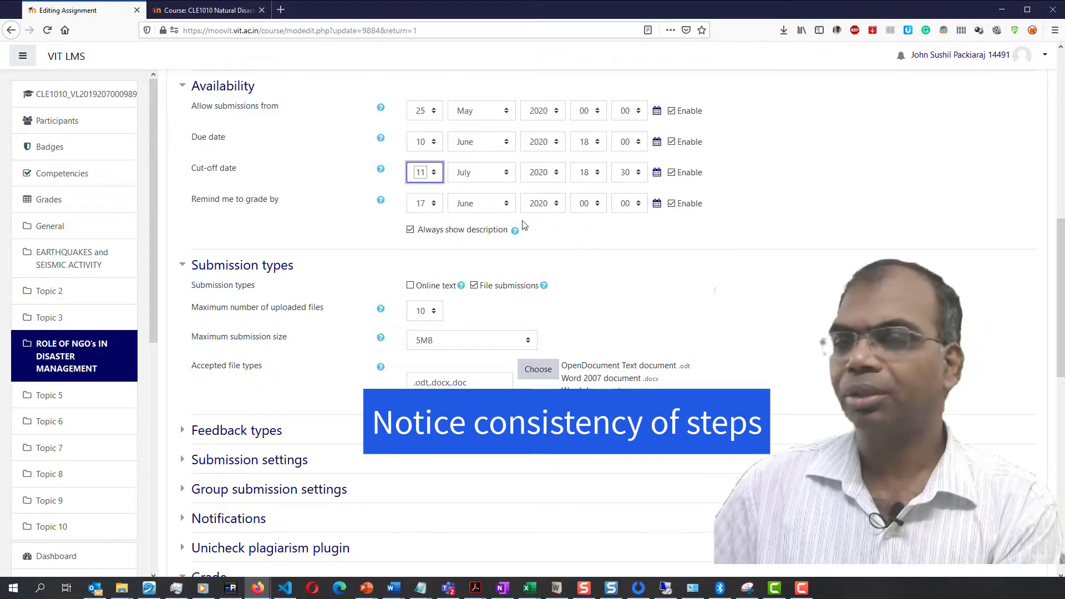
# Set the date from which submissions are allowed to 28 June 2020.
pyautogui.click(465, 111)
pyautogui.click(459, 211)
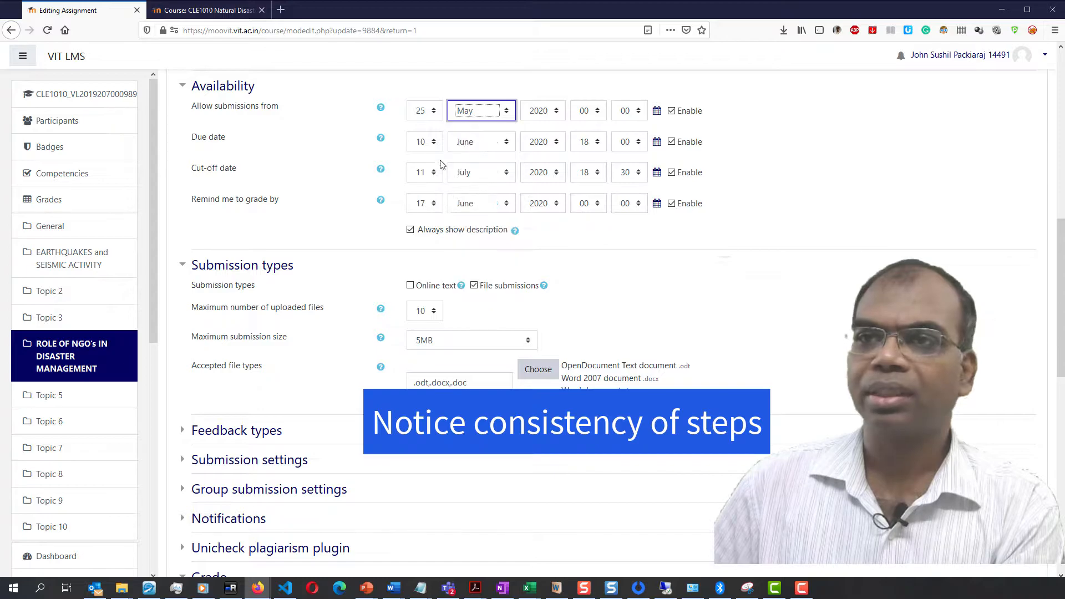
pyautogui.click(420, 111)
pyautogui.scroll(-2, 420, 432)
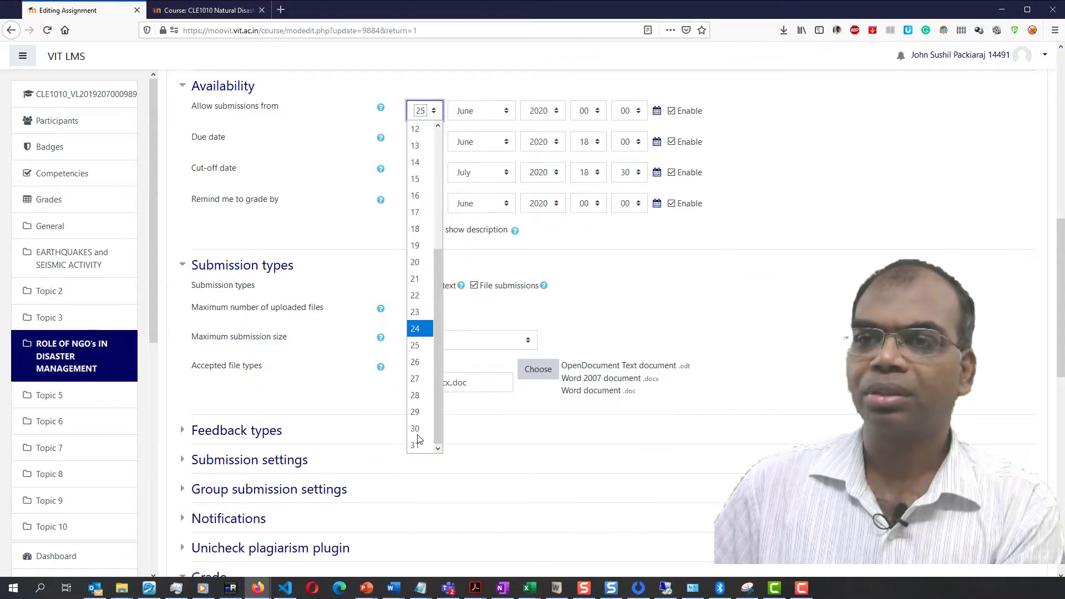
pyautogui.click(417, 395)
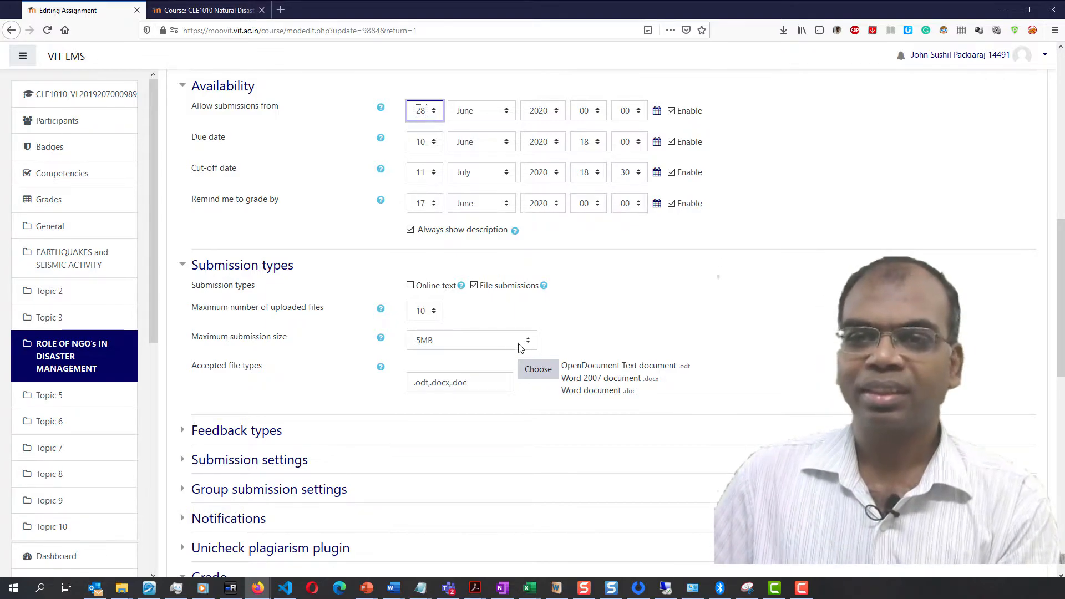
# Try to save the assignment settings and display the assignment, and return to the availability dates.
pyautogui.scroll(-10, 591, 385)
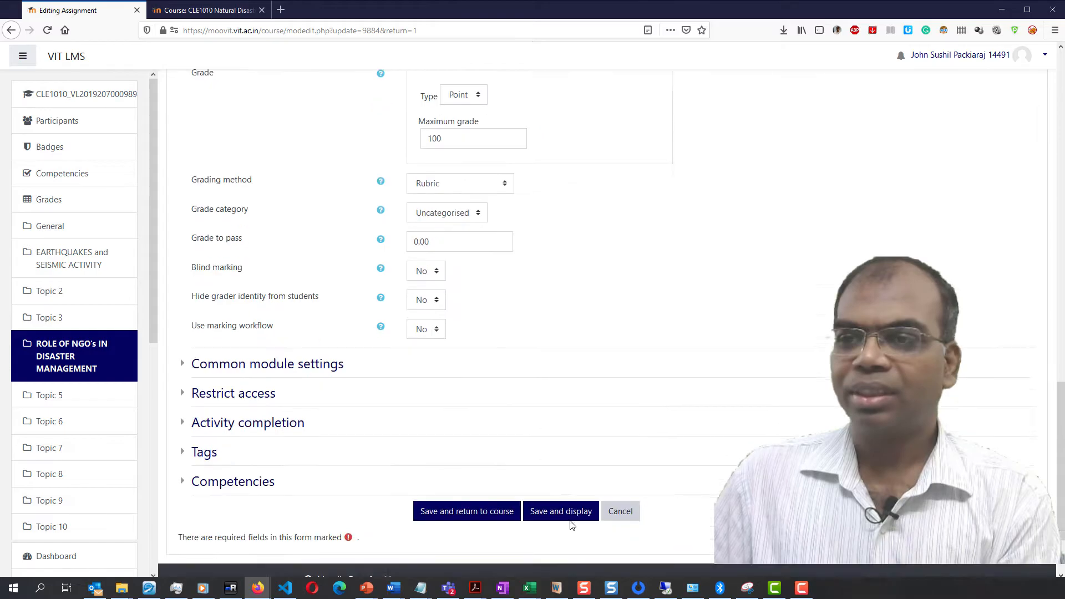
pyautogui.click(568, 409)
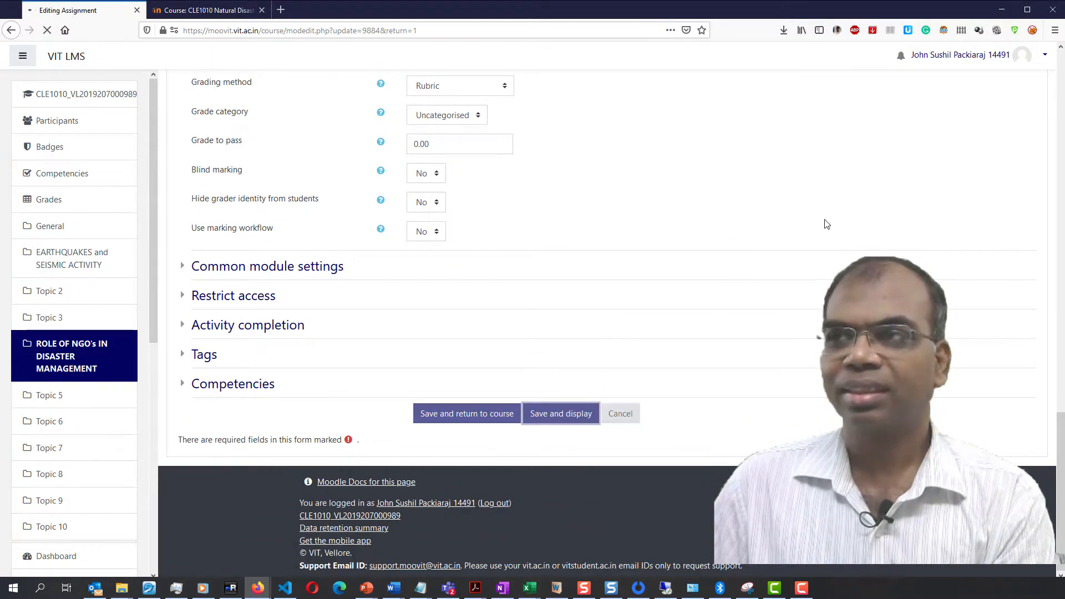
pyautogui.scroll(-4, 586, 234)
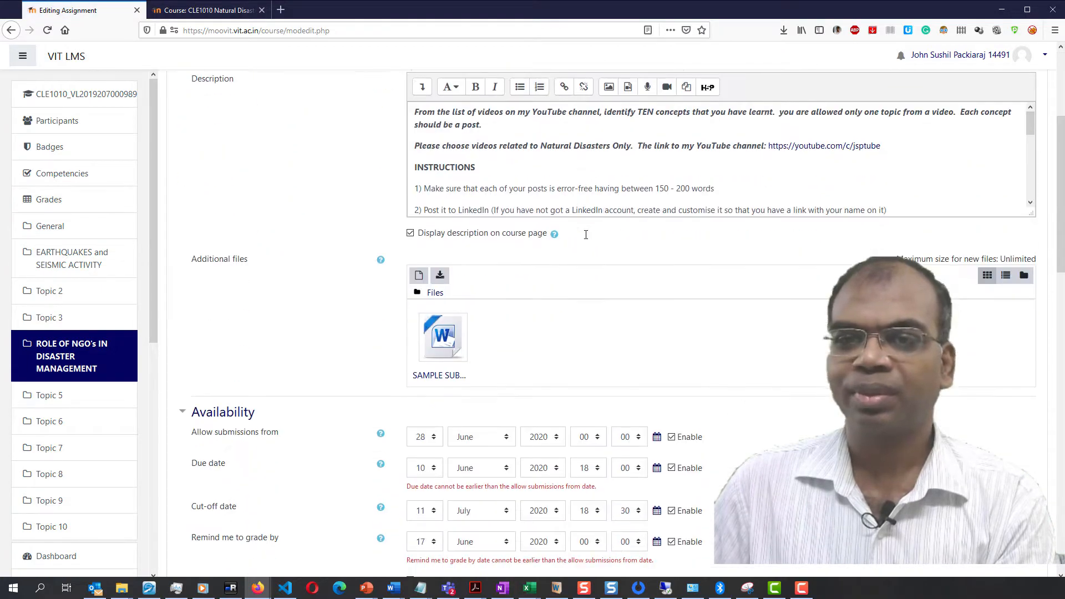
pyautogui.scroll(-1, 586, 235)
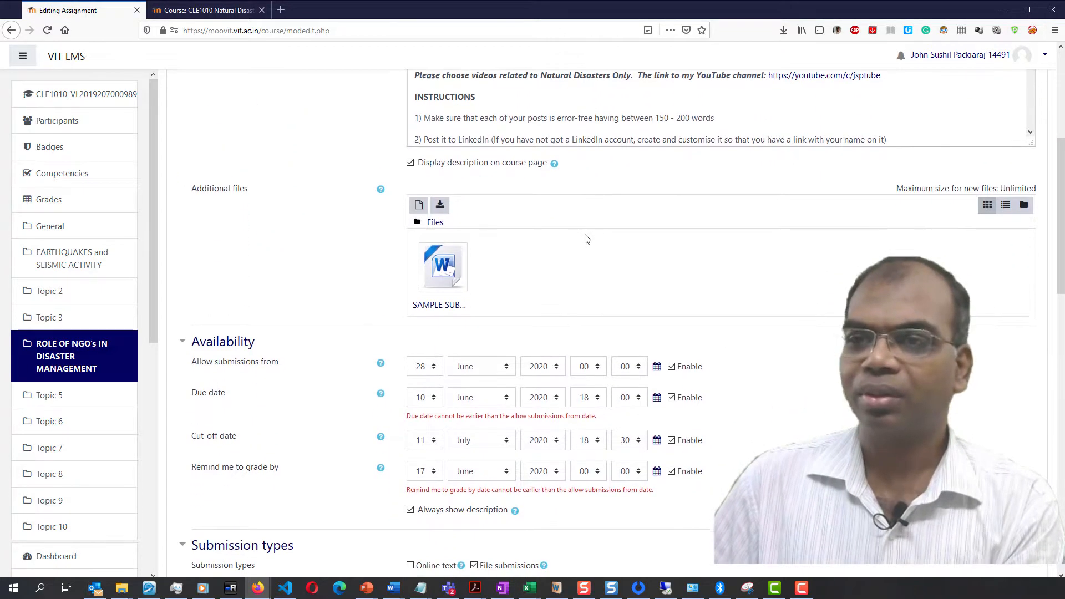
# Change the month of the allow-submissions-from date to May.
pyautogui.click(431, 398)
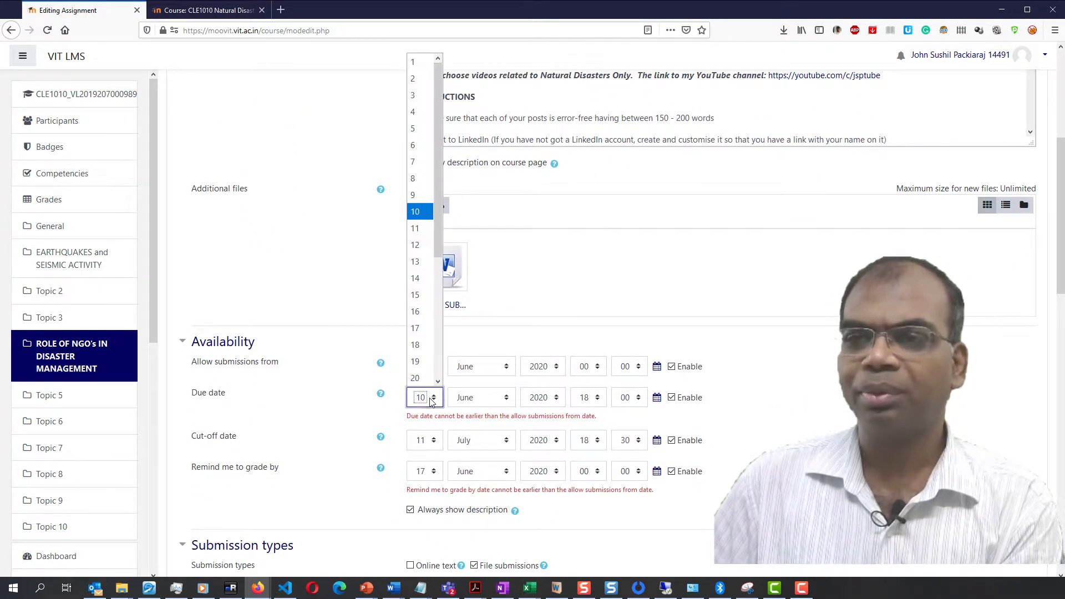
pyautogui.click(500, 379)
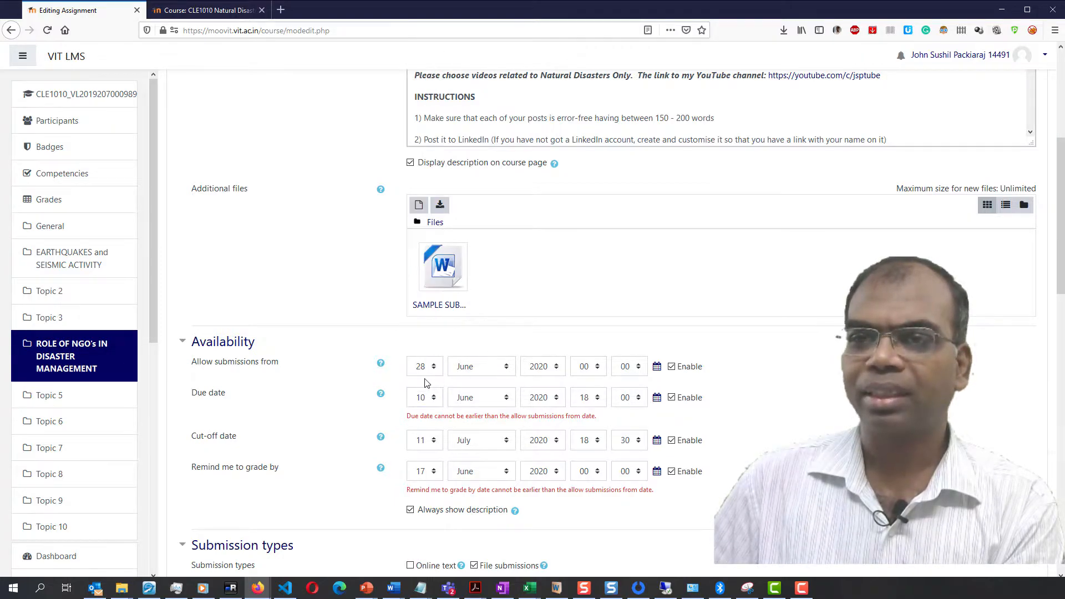
pyautogui.click(477, 367)
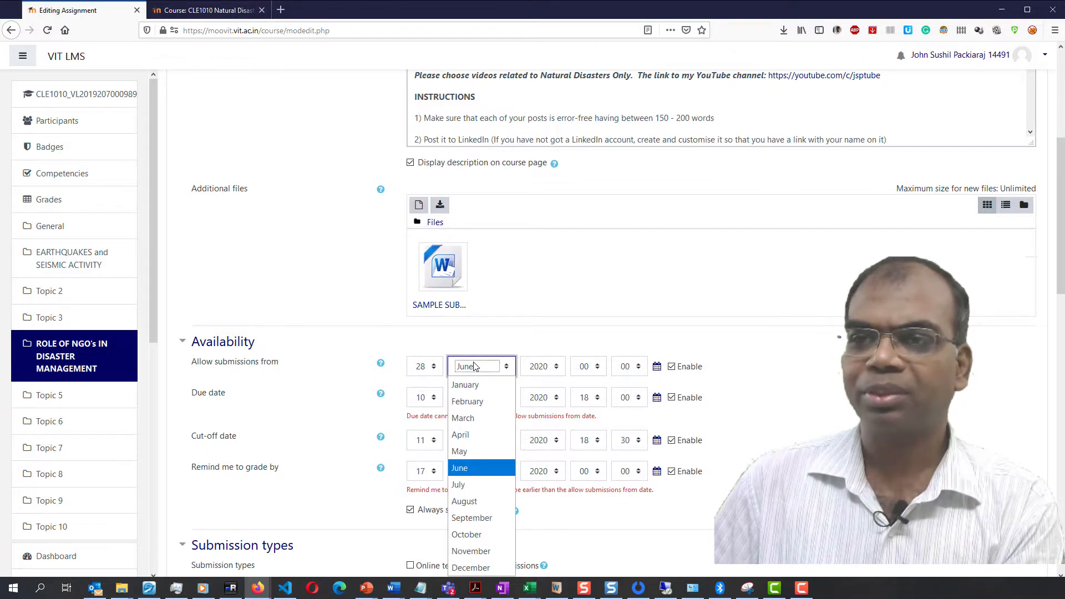
pyautogui.click(482, 466)
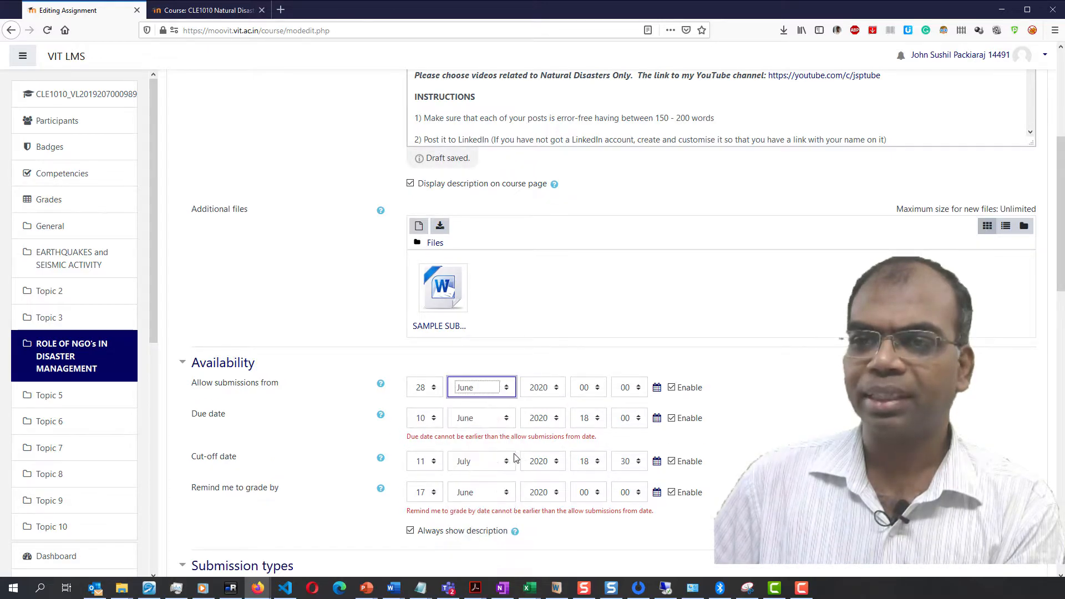
pyautogui.click(776, 427)
pyautogui.scroll(-4, 504, 417)
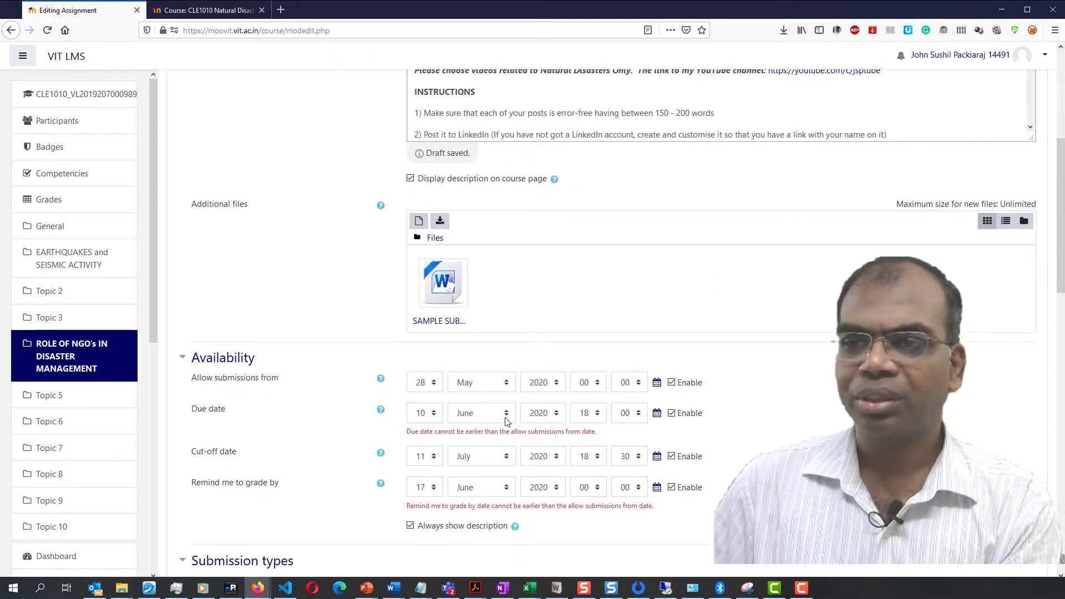
# Set the grading reminder date to 12 July 2020.
pyautogui.click(497, 363)
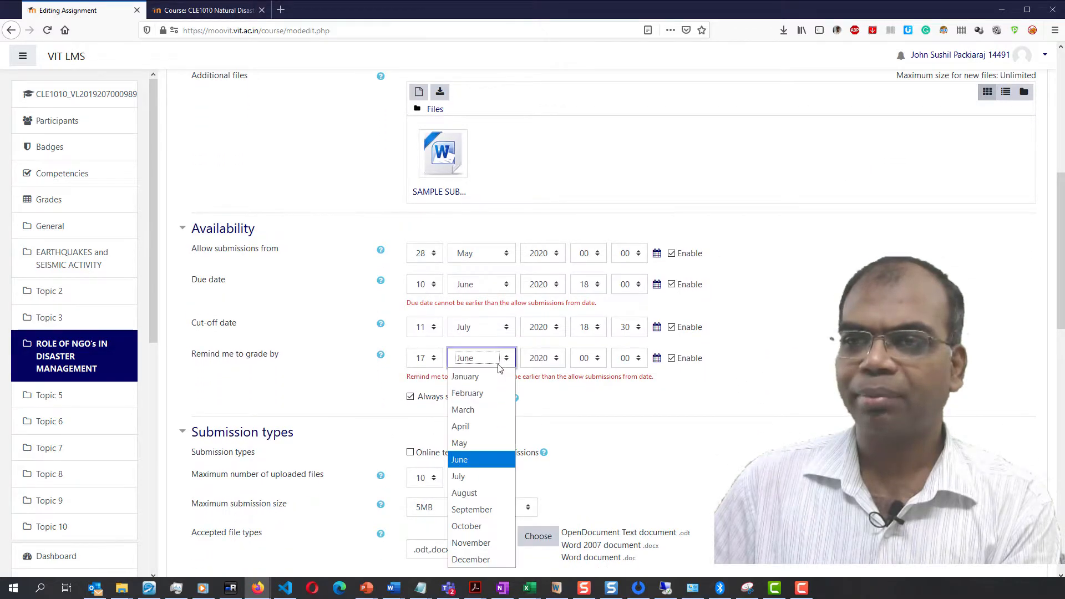
pyautogui.click(489, 475)
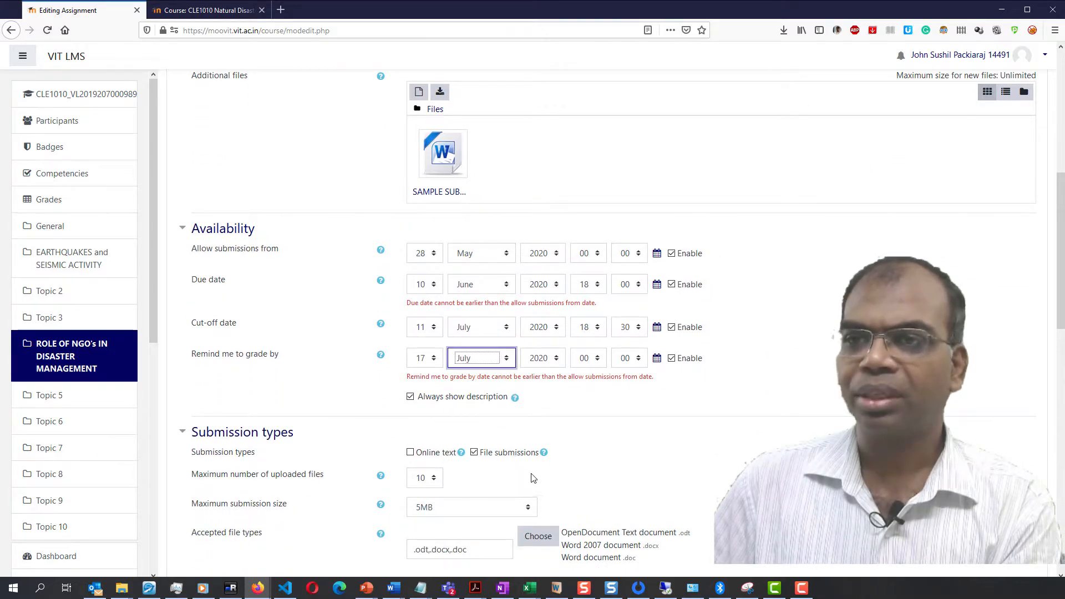
pyautogui.click(424, 358)
pyautogui.click(420, 234)
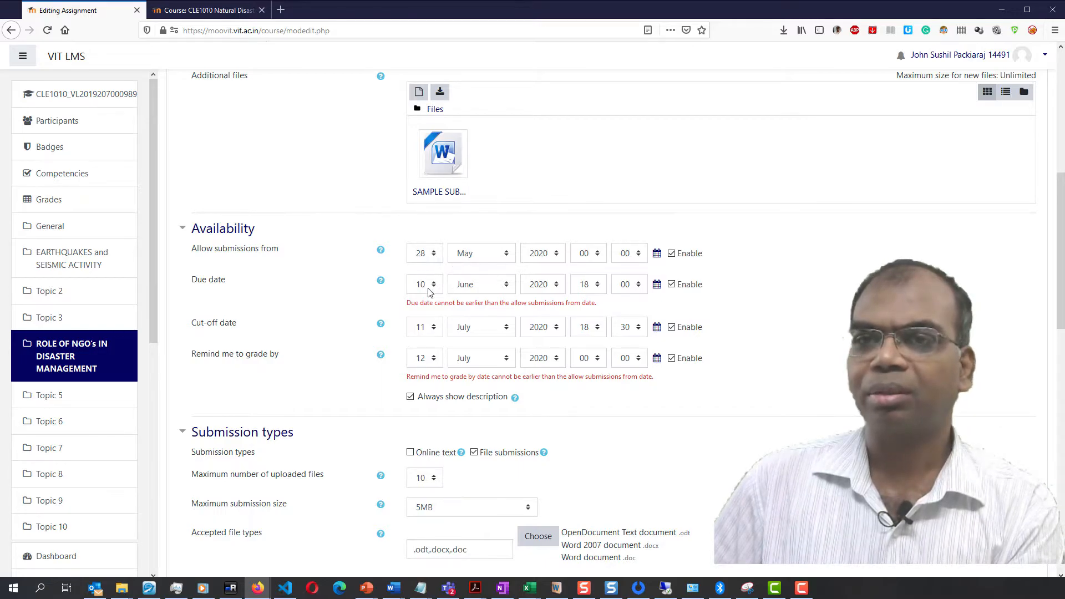
# Set the assignment's due date to 10 July 2020.
pyautogui.click(481, 291)
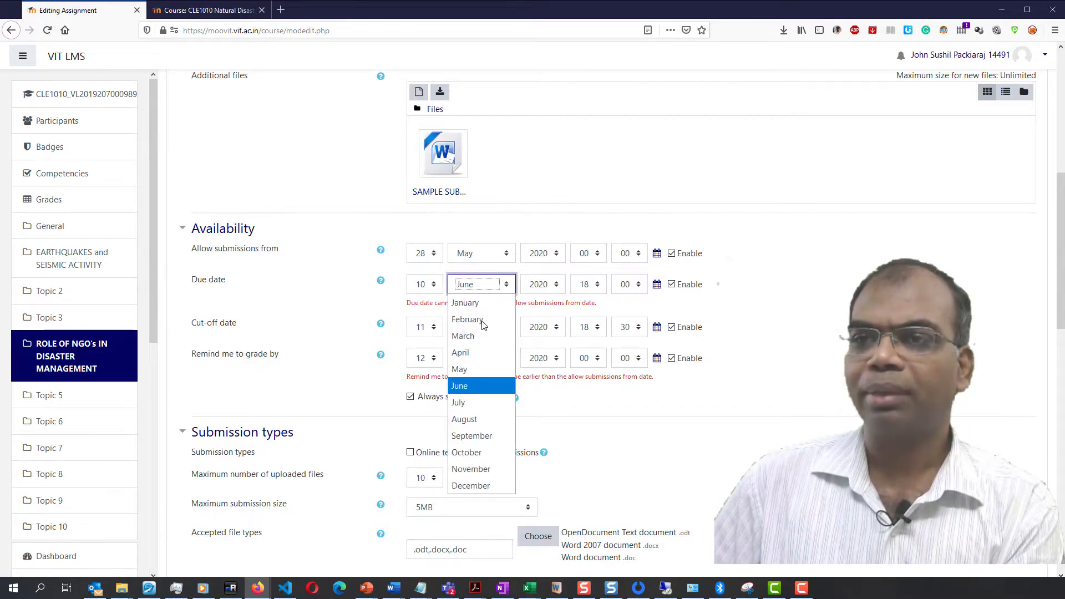
pyautogui.click(471, 402)
pyautogui.click(423, 290)
pyautogui.press('Down')
pyautogui.press('Return')
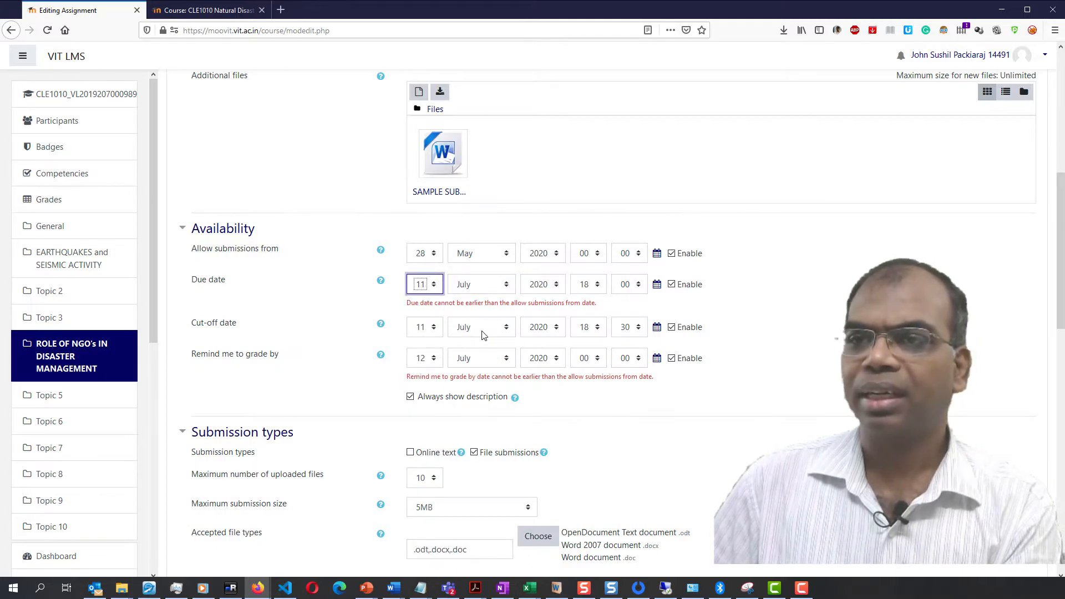
pyautogui.click(434, 285)
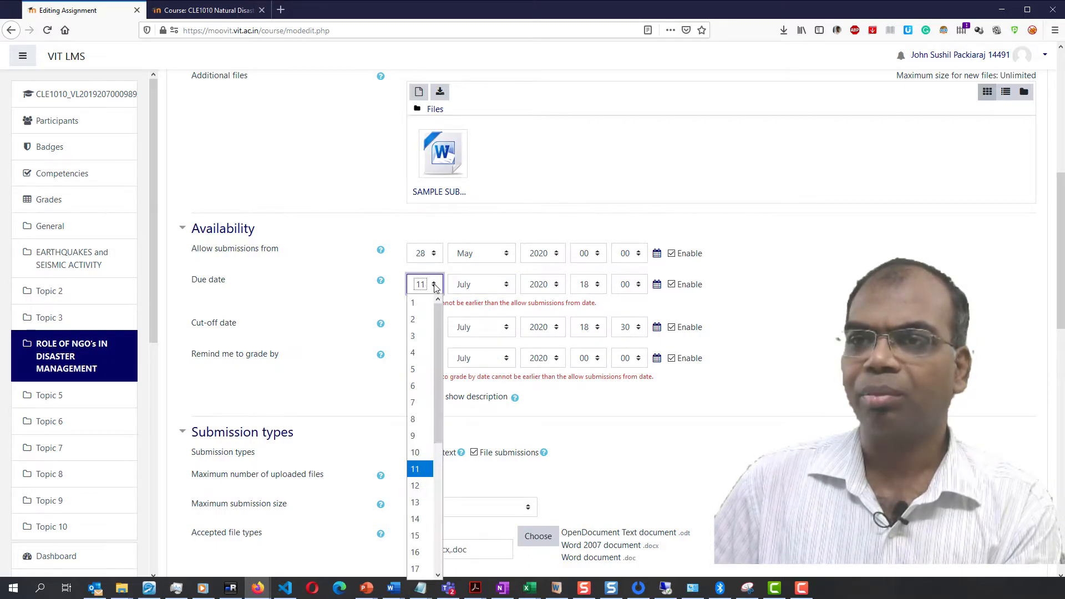
pyautogui.click(426, 452)
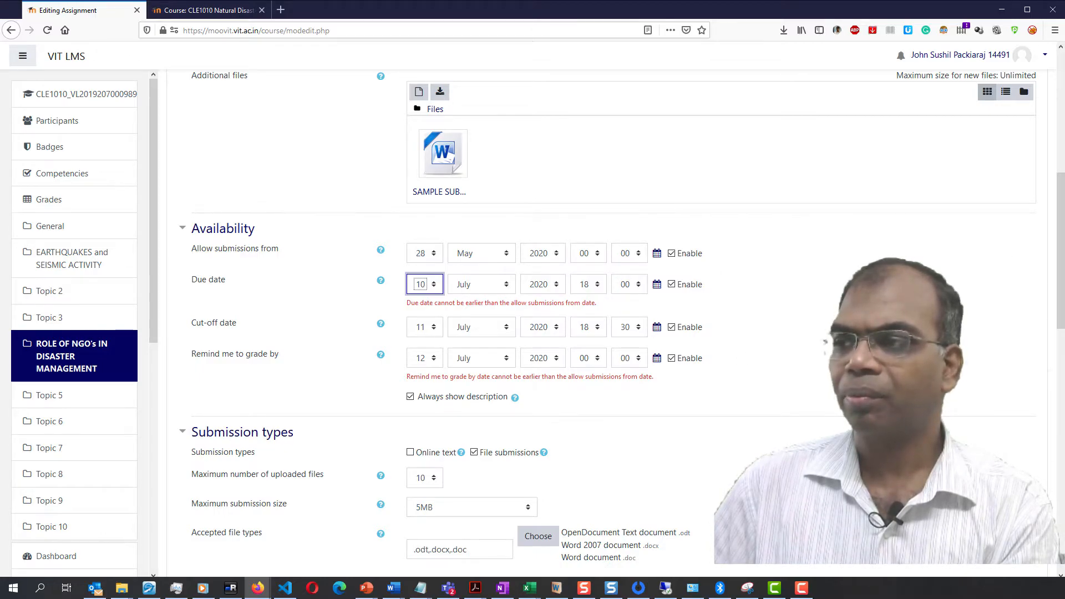
# Save the assignment and display its page, and open the list of management options for the assignment.
pyautogui.scroll(-4, 610, 322)
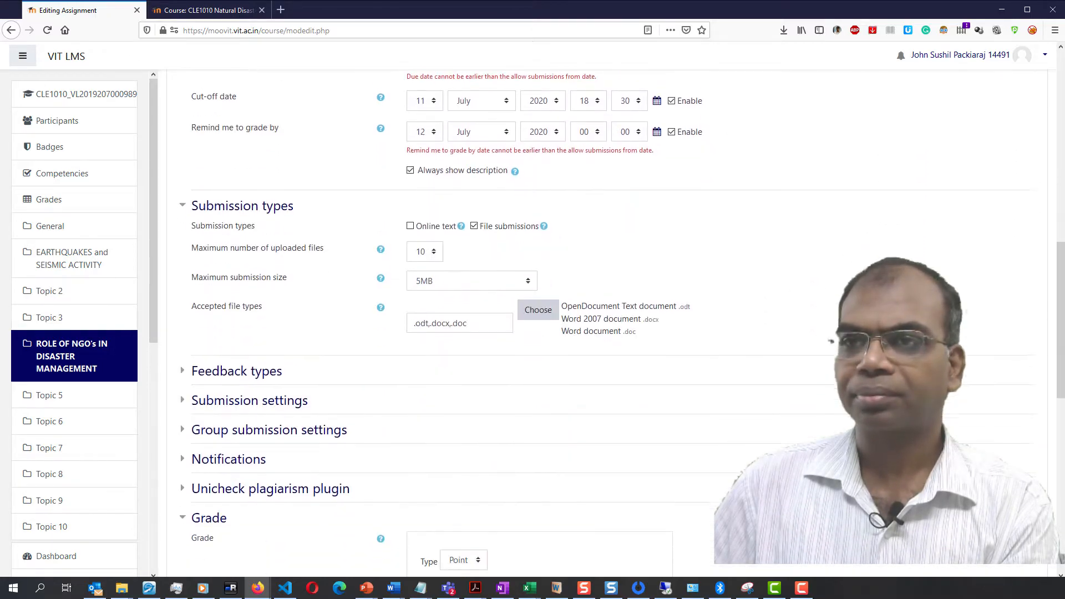
pyautogui.scroll(-10, 610, 322)
pyautogui.scroll(8, 610, 321)
pyautogui.scroll(-9, 610, 322)
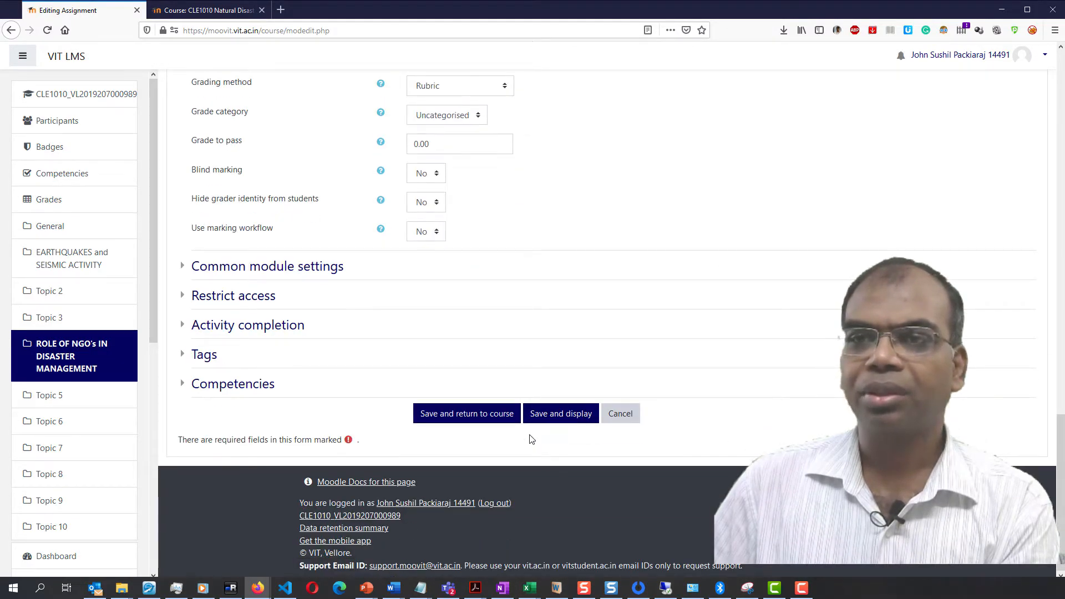
pyautogui.click(555, 414)
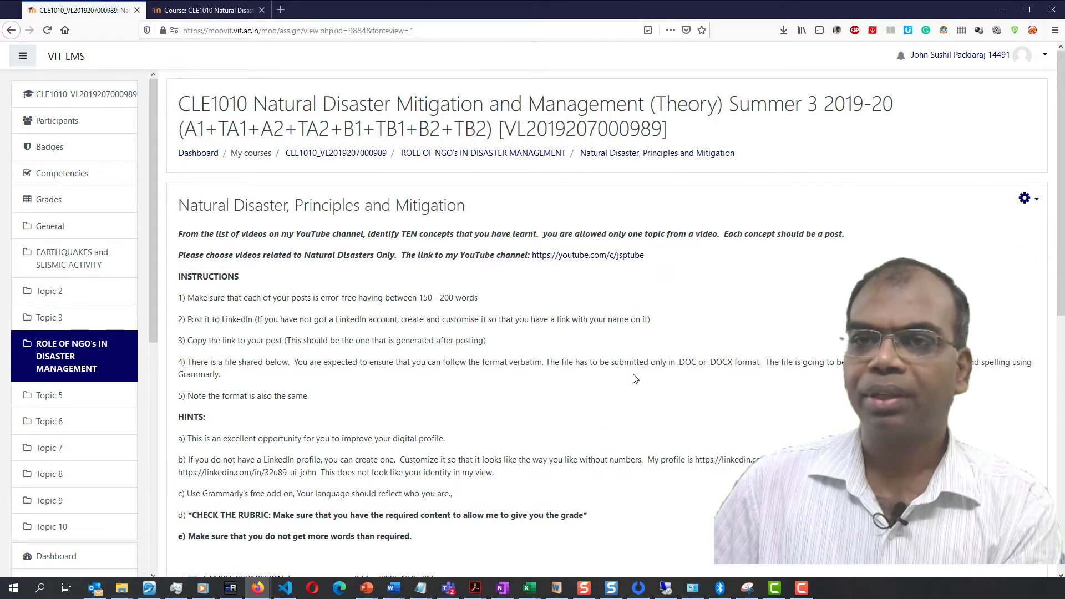
pyautogui.scroll(-2, 613, 373)
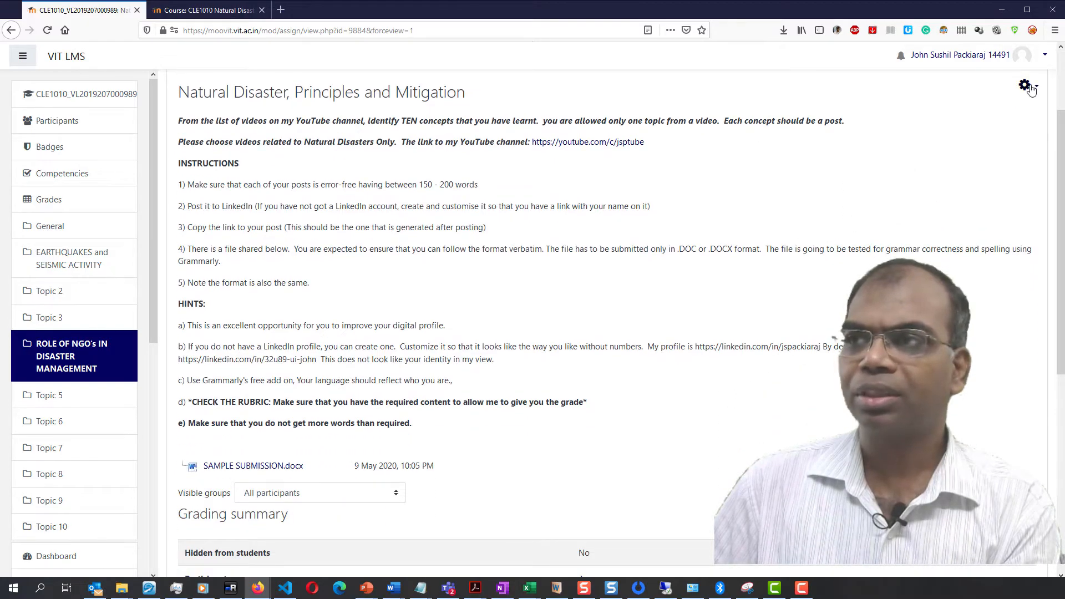
pyautogui.click(1026, 86)
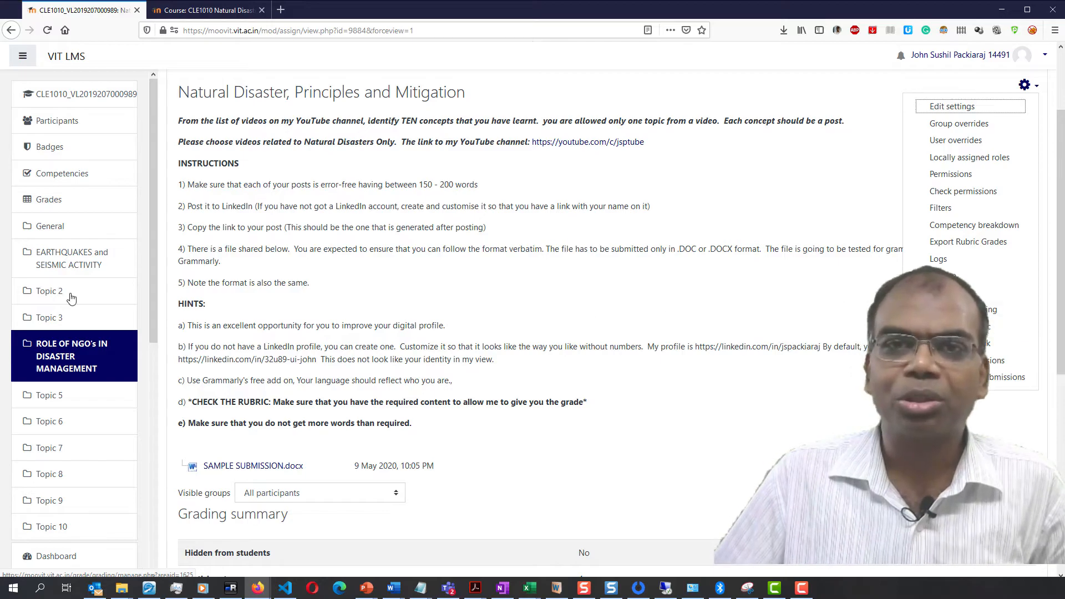
# Open the course's grader report and examine its grade columns across the full width of the table.
pyautogui.click(51, 202)
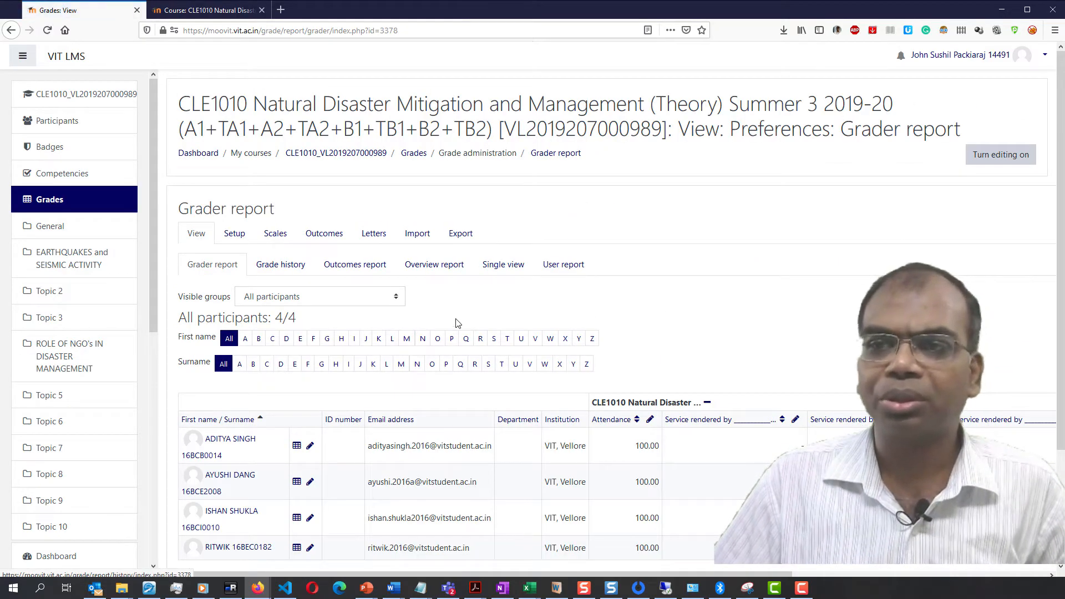
pyautogui.scroll(-3, 610, 333)
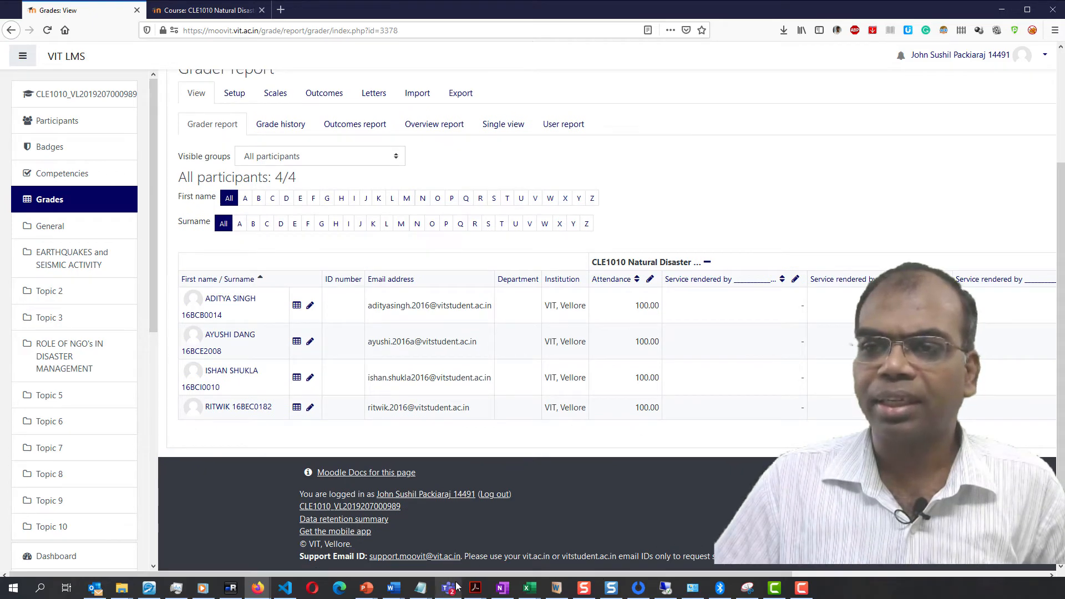
pyautogui.moveTo(484, 575); pyautogui.dragTo(757, 587)
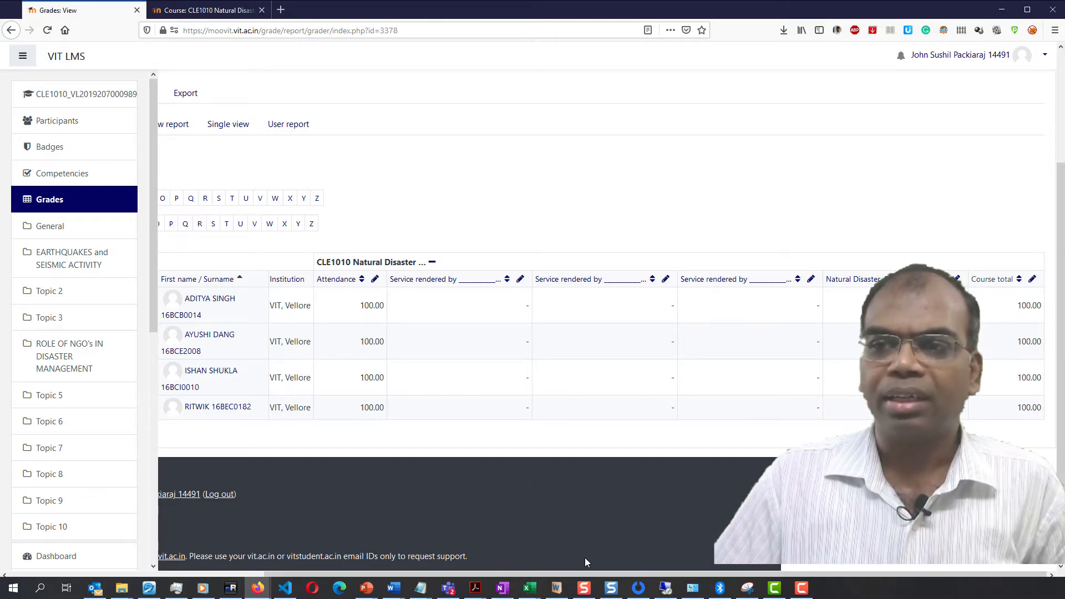
pyautogui.moveTo(588, 575); pyautogui.dragTo(355, 568)
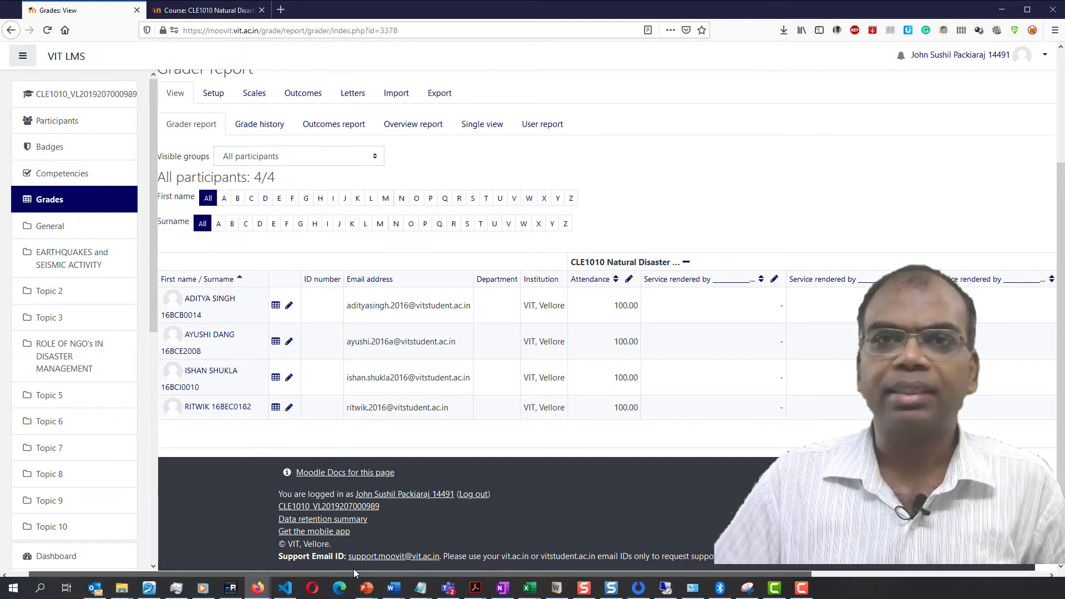